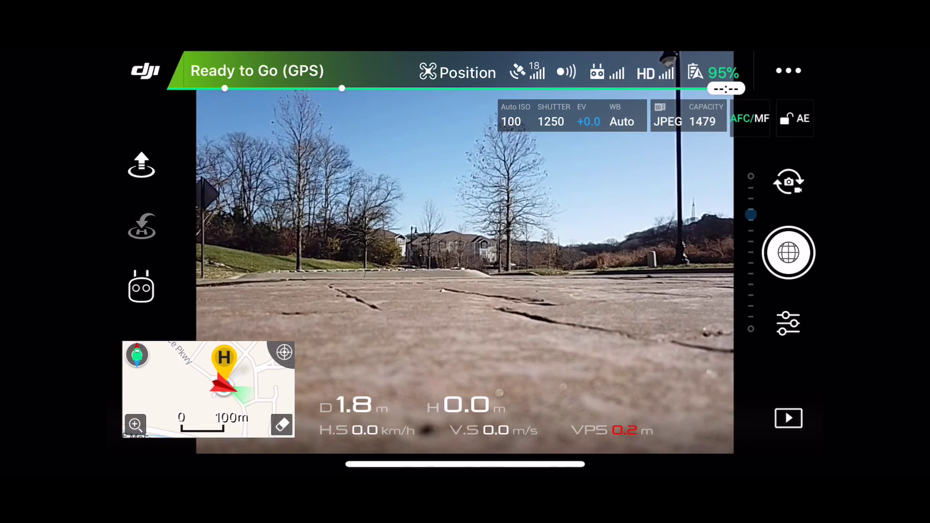
# - Set the DJI GO 4 camera to Sphere pano, focus on the houses, and start takeoff
pyautogui.click(788, 181)
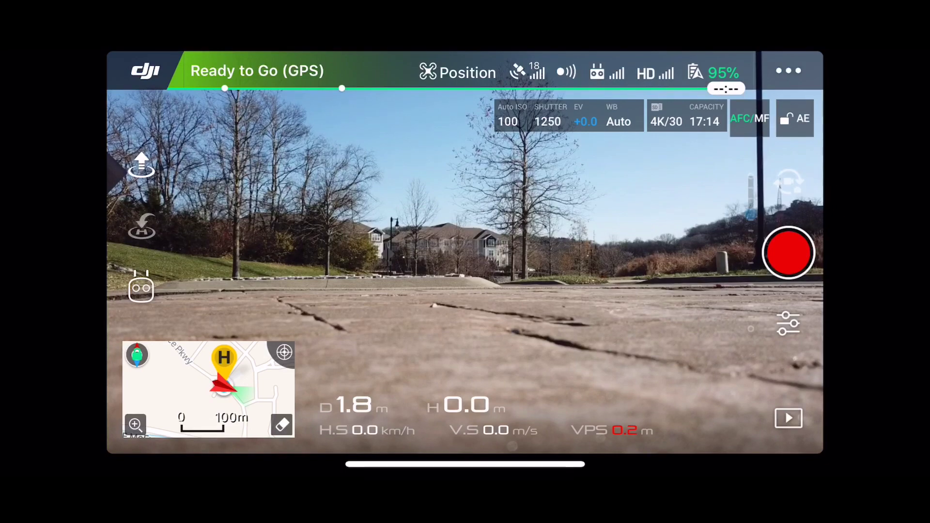
pyautogui.click(789, 182)
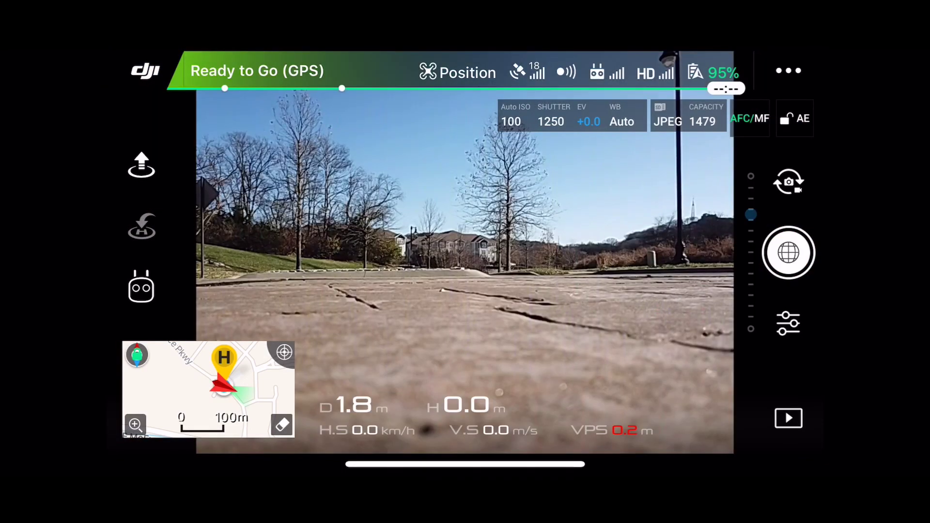
pyautogui.click(788, 323)
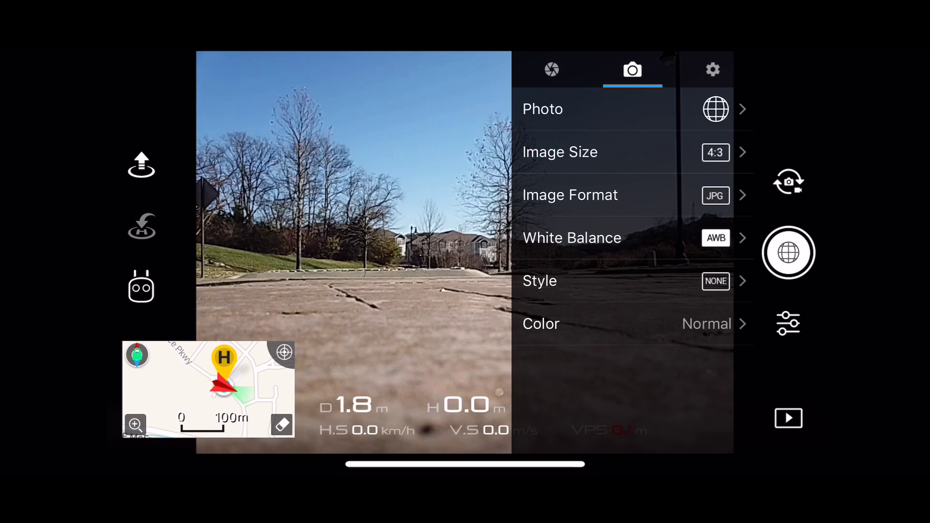
pyautogui.click(542, 109)
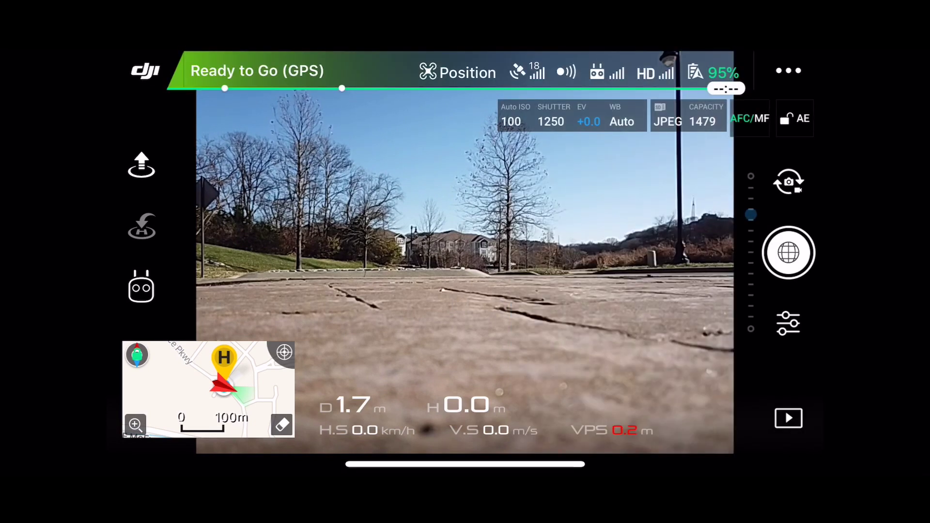
pyautogui.click(463, 254)
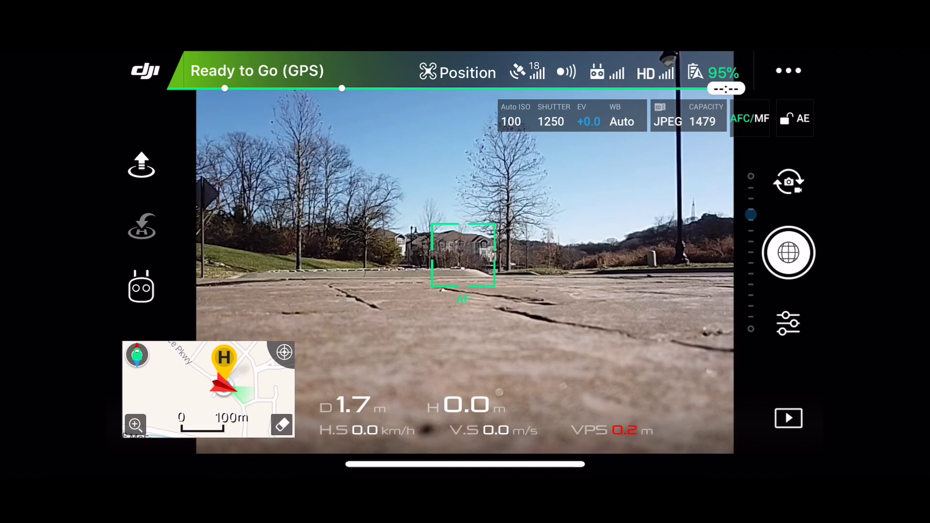
pyautogui.click(141, 165)
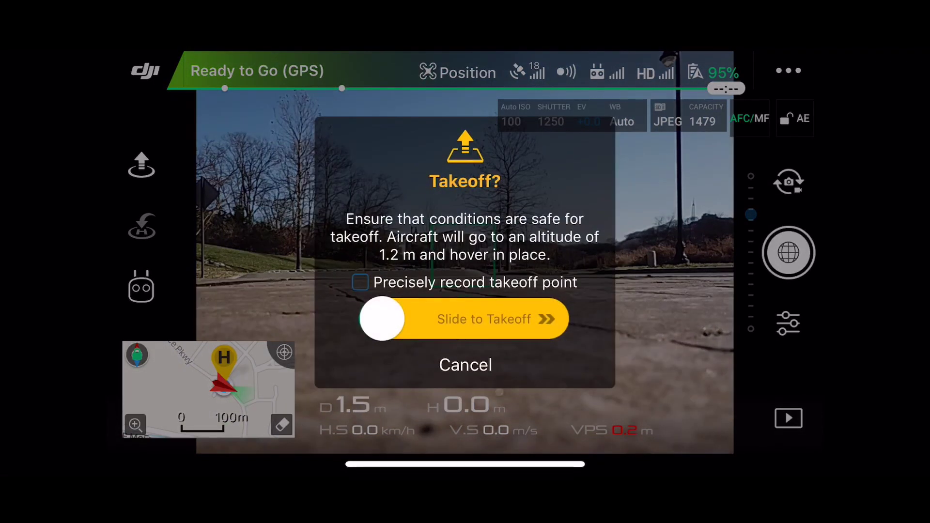
# - Precisely record the takeoff point, launch the drone, and start capturing the sphere panorama
pyautogui.click(360, 283)
pyautogui.moveTo(382, 318); pyautogui.dragTo(546, 318)
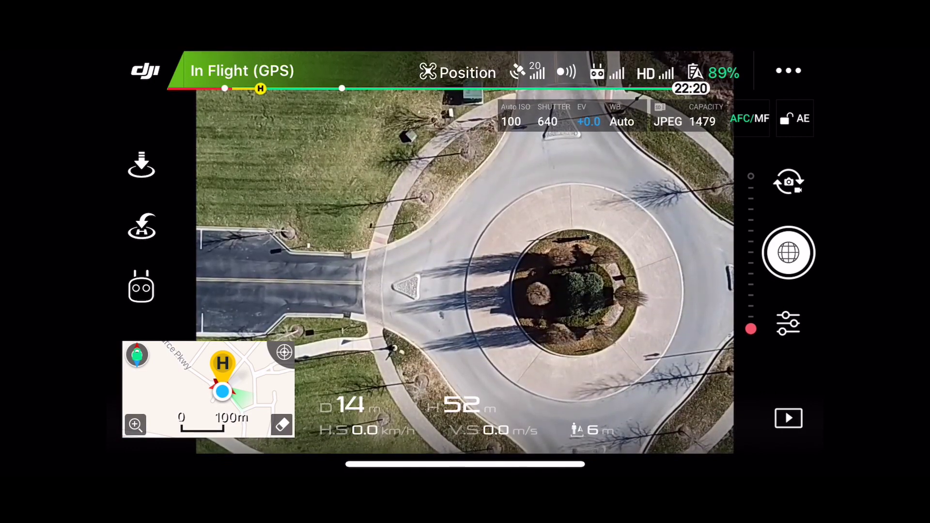
pyautogui.click(789, 252)
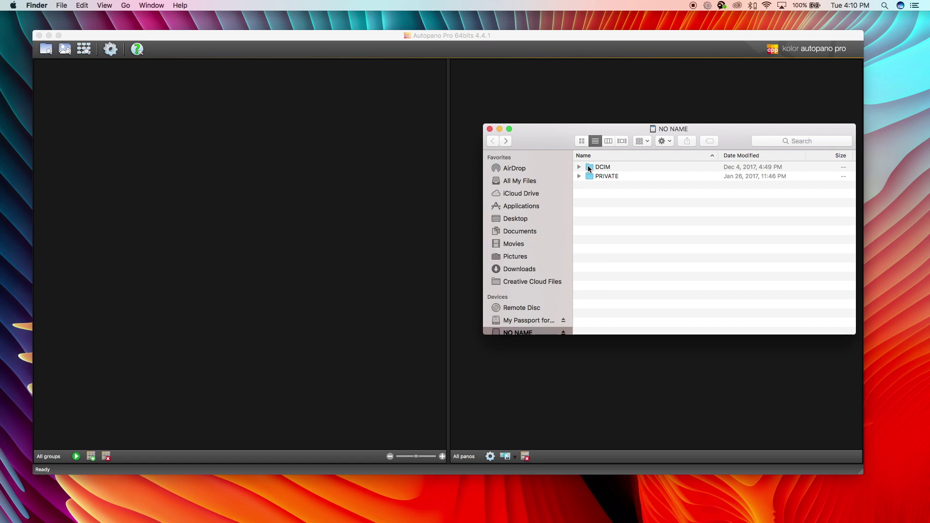
# - Open DCIM > PANORAMA > 100_0002 on the card and select all the PANO photos
pyautogui.doubleClick(589, 168)
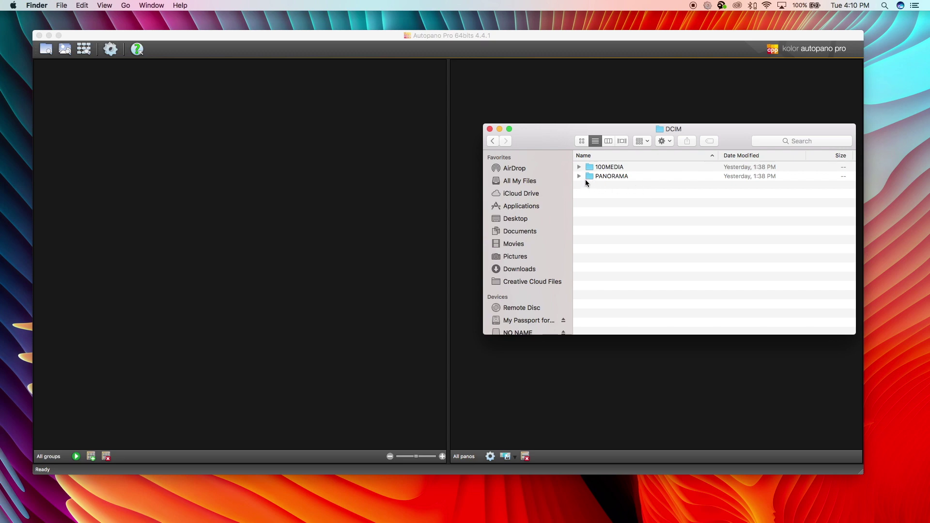
pyautogui.doubleClick(591, 176)
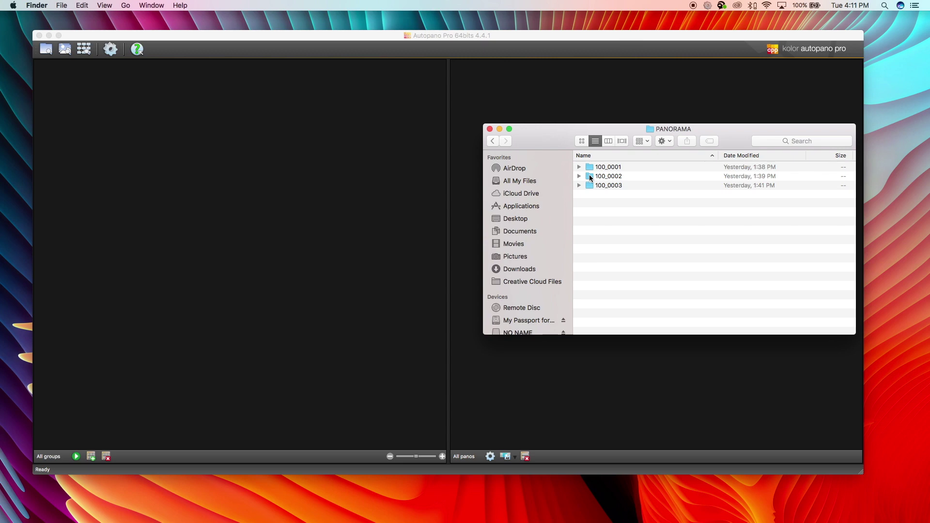
pyautogui.doubleClick(589, 176)
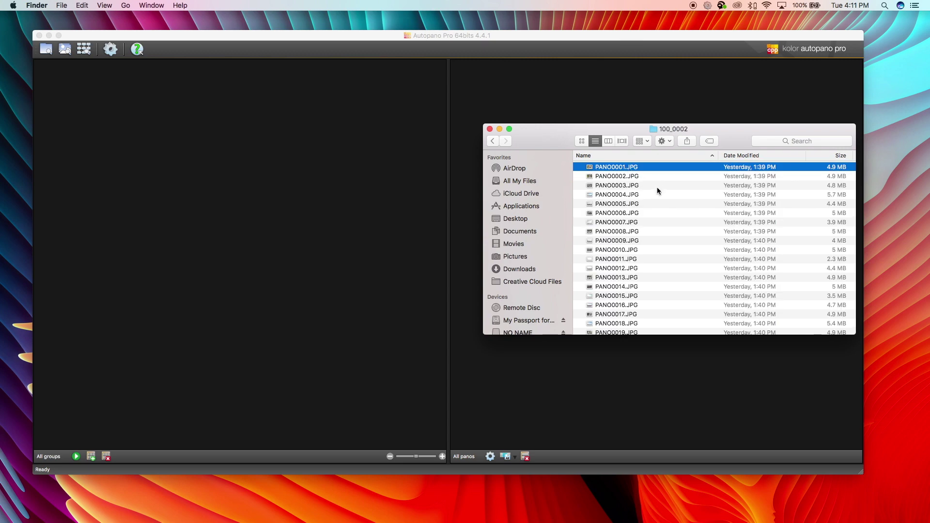
pyautogui.scroll(-5, 657, 189)
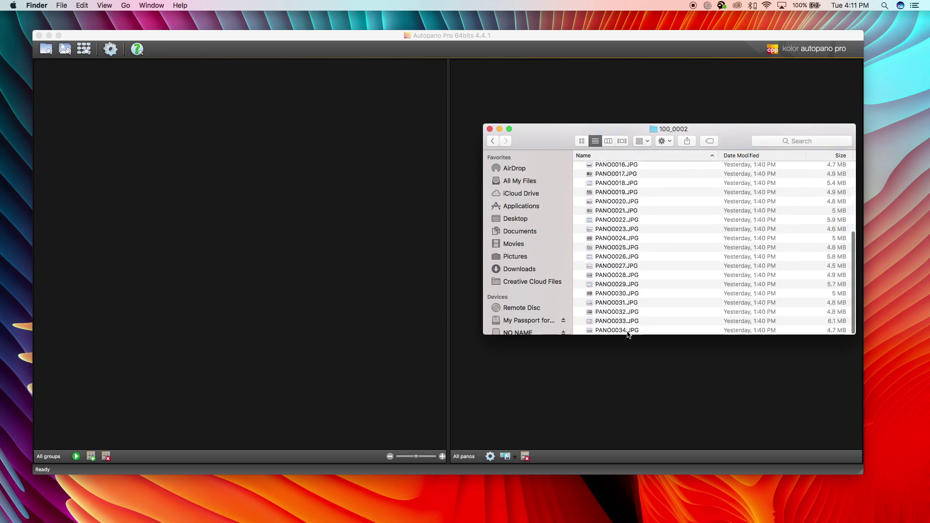
pyautogui.press('super+a')
# - Load the 34 drone photos into Autopano as Group 0 and detect the spherical panorama
pyautogui.moveTo(630, 316); pyautogui.dragTo(204, 149)
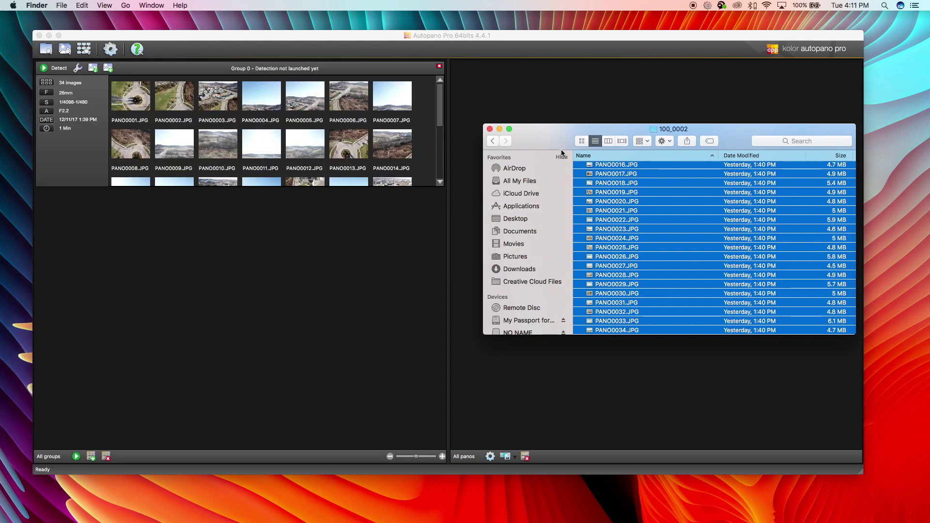
pyautogui.click(500, 128)
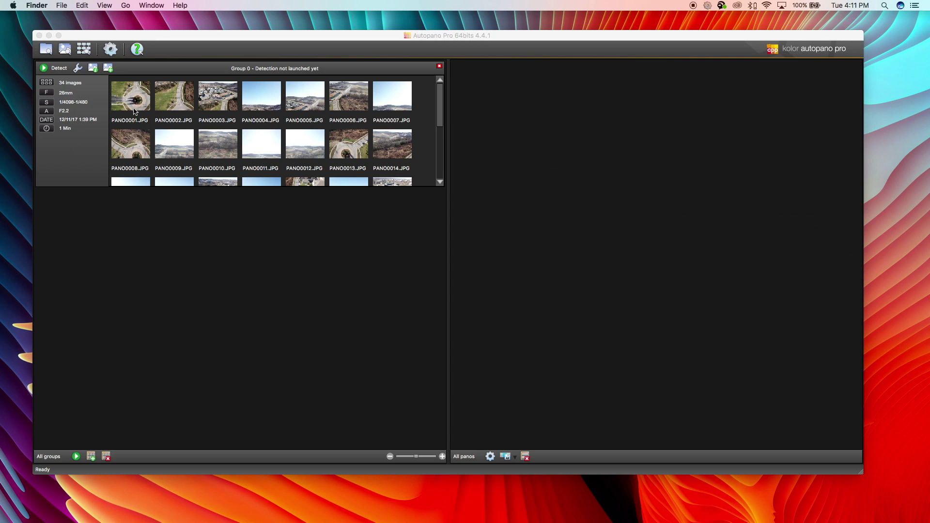
pyautogui.click(43, 69)
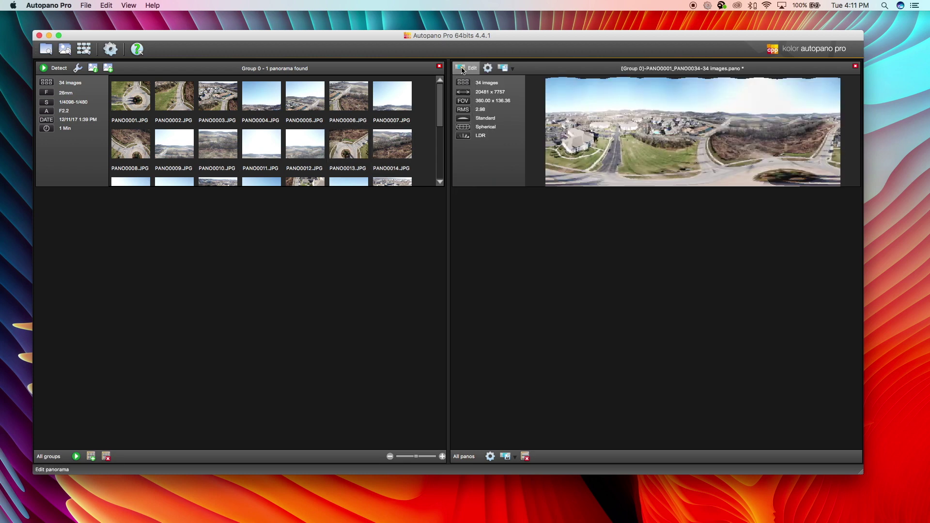
pyautogui.click(462, 70)
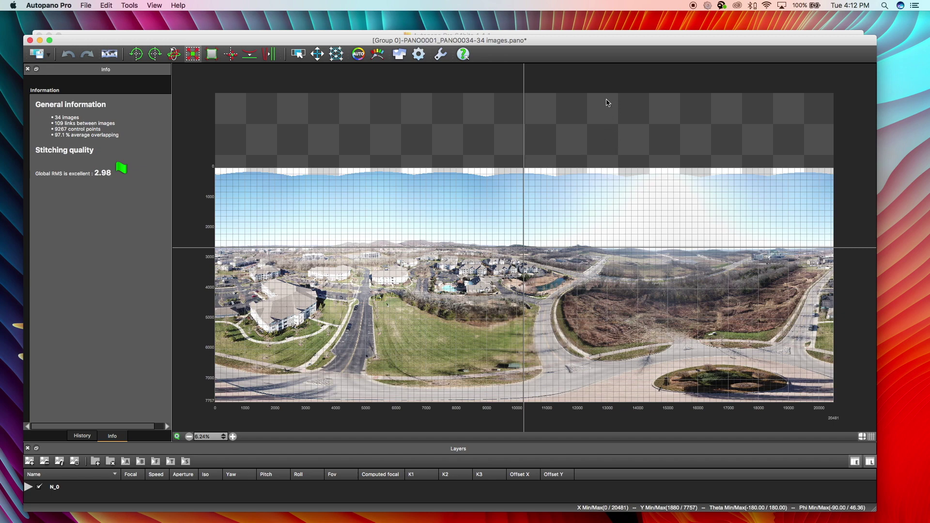
# - Open the crop tool for the detected panorama
pyautogui.click(212, 54)
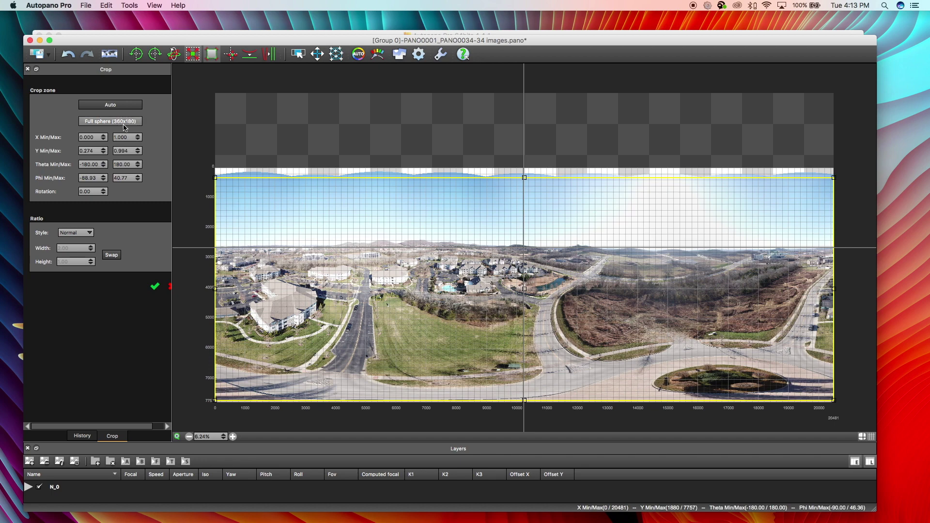
# - Crop the panorama to the full 360×180 sphere, giving 20480 × 10240
pyautogui.click(125, 122)
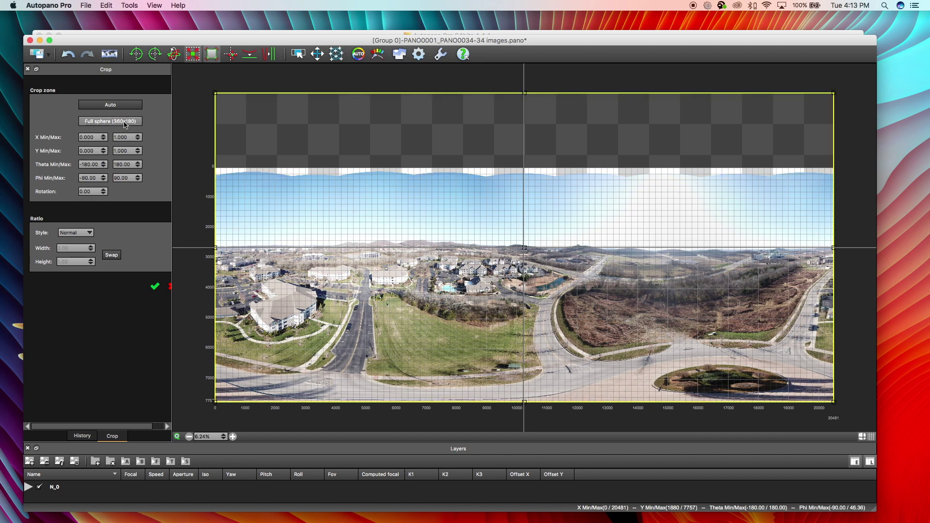
pyautogui.click(155, 286)
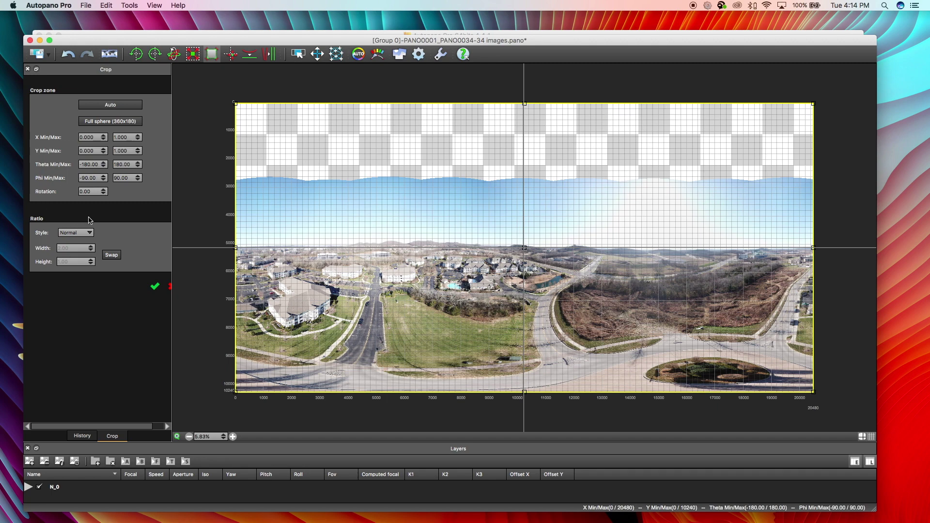
pyautogui.click(424, 58)
# - Render the panorama as an 8000-pixel-wide, maximum-quality JPG
pyautogui.click(336, 72)
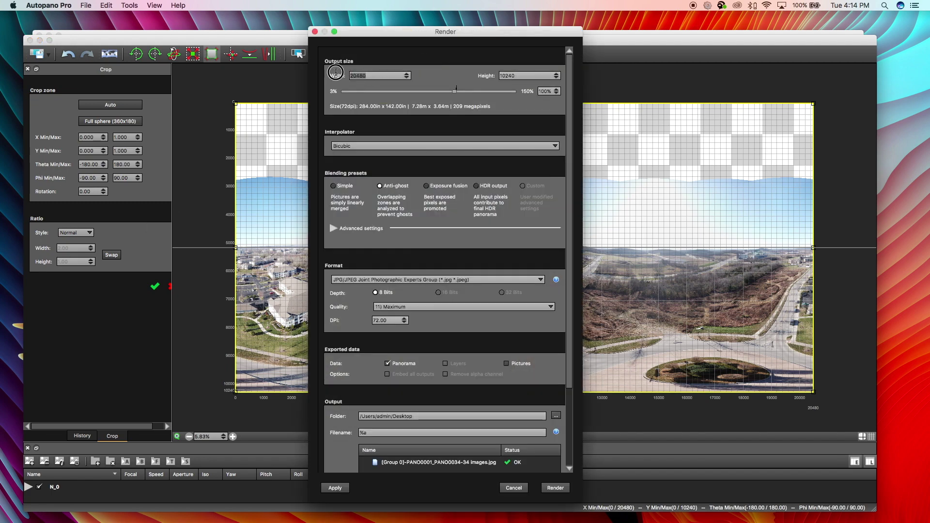
pyautogui.write('8000')
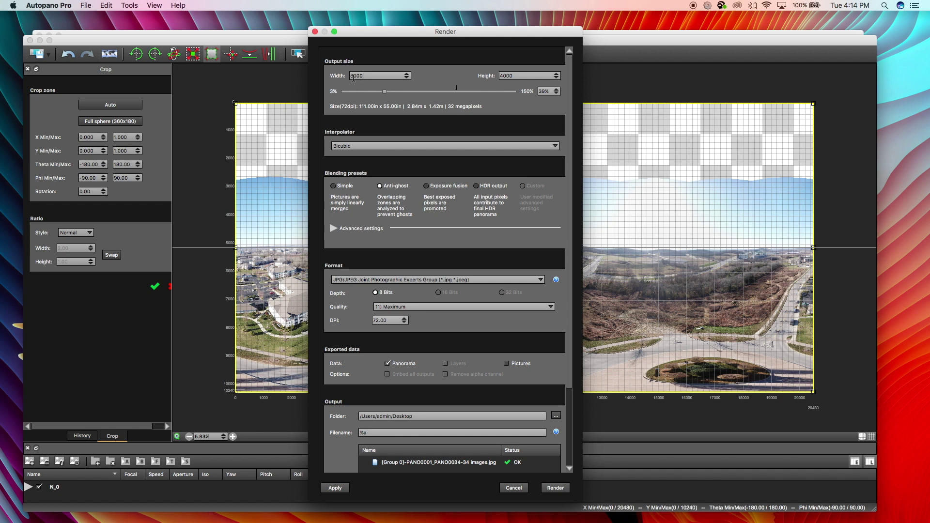
pyautogui.scroll(-3, 465, 88)
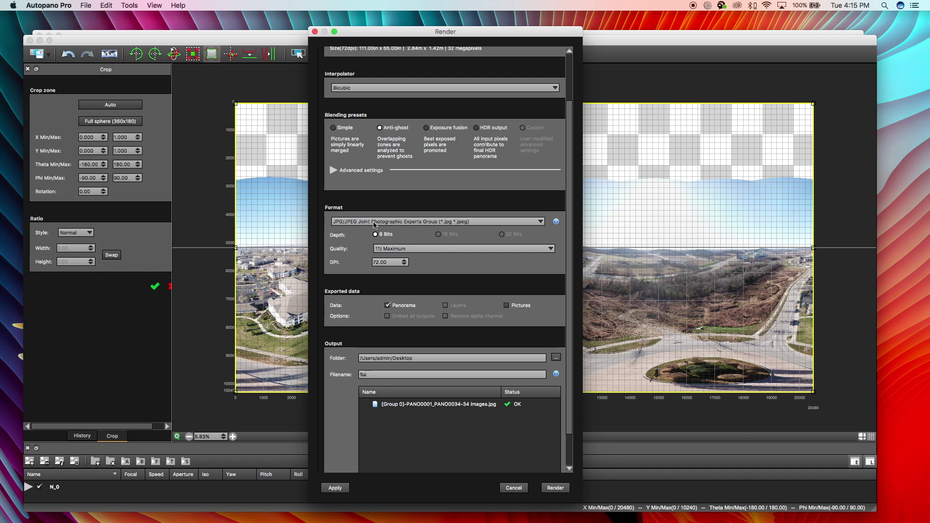
pyautogui.click(555, 488)
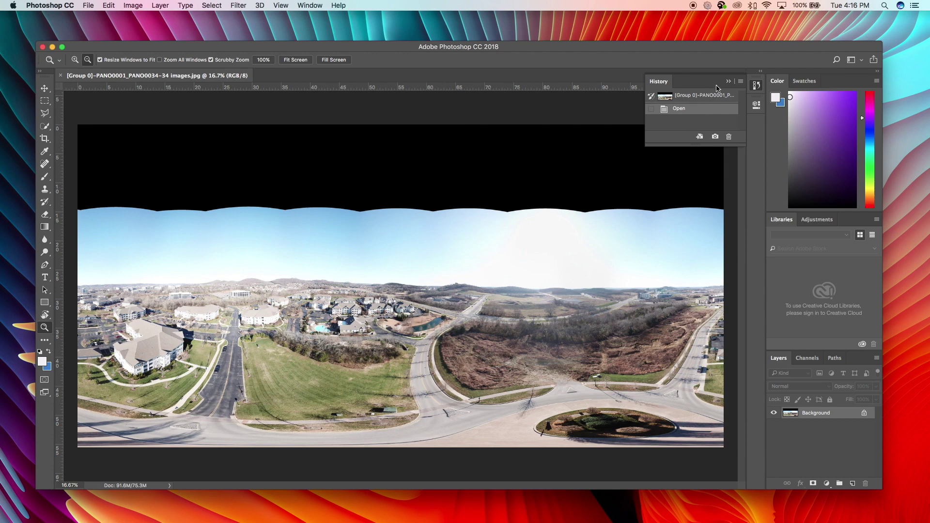
# - Add a new layer and sample sky blue and a pale horizon tone as foreground/background colours
pyautogui.click(728, 82)
pyautogui.press('alt+shift+super+n')
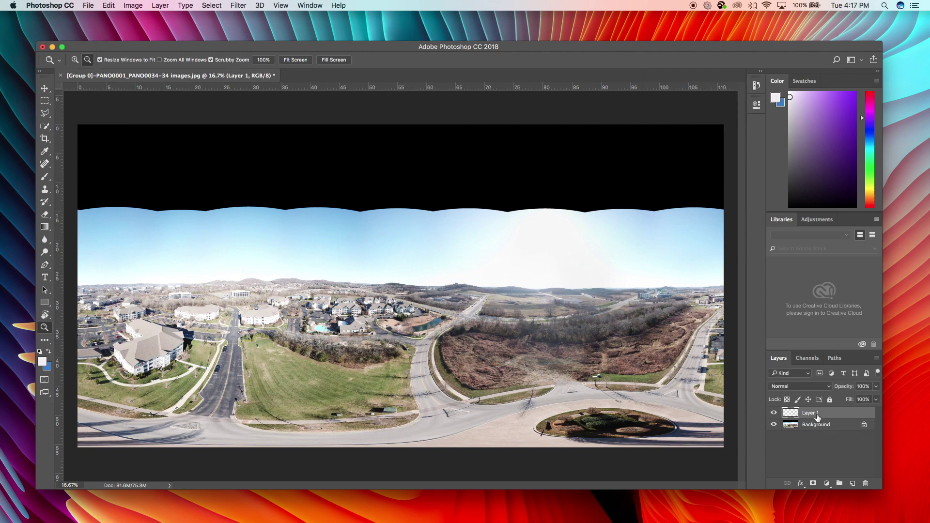
pyautogui.click(43, 361)
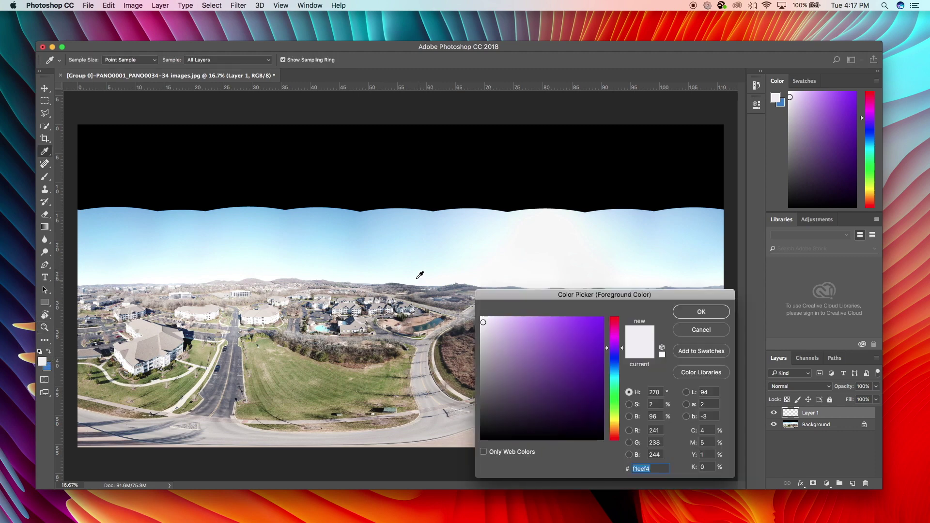
pyautogui.click(348, 217)
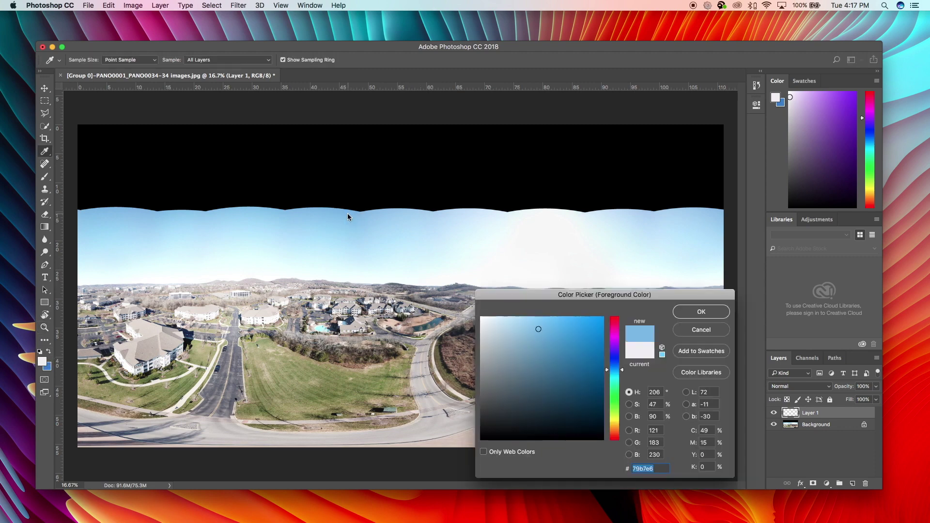
pyautogui.click(708, 312)
pyautogui.press('z')
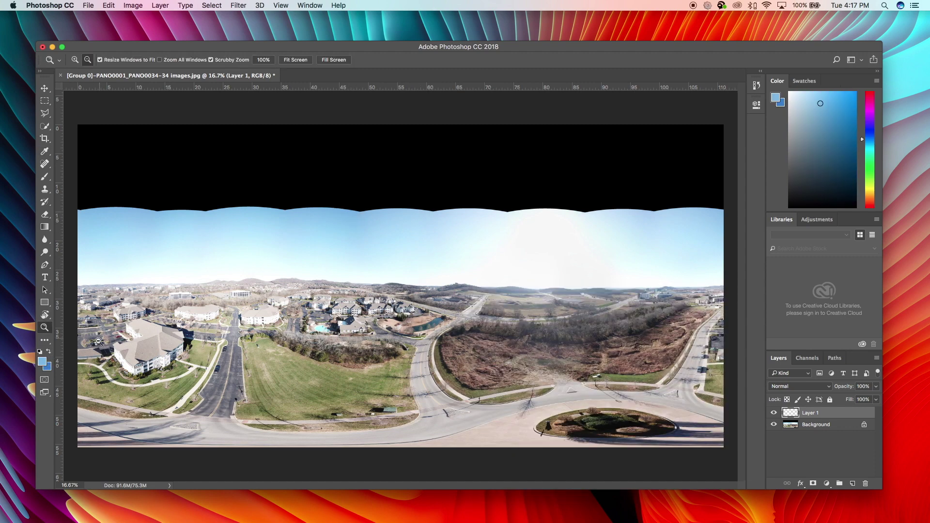
pyautogui.click(49, 369)
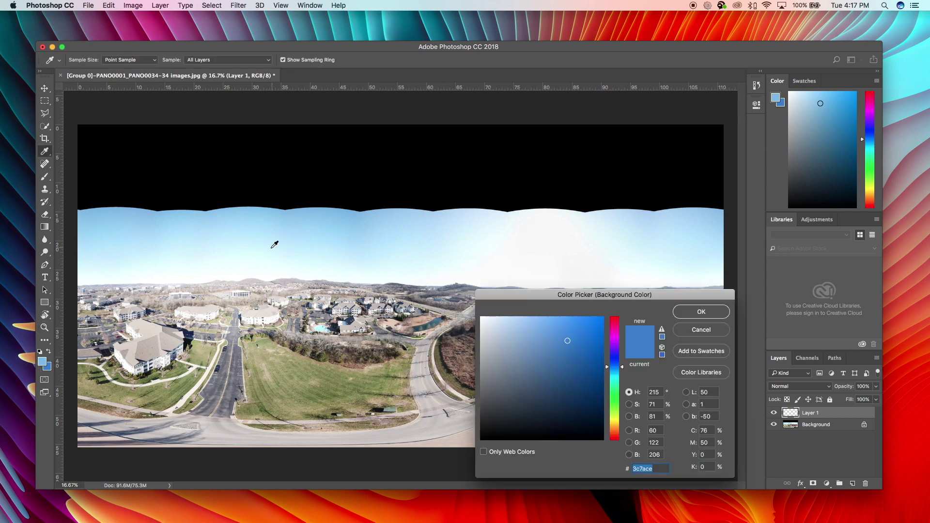
pyautogui.click(269, 263)
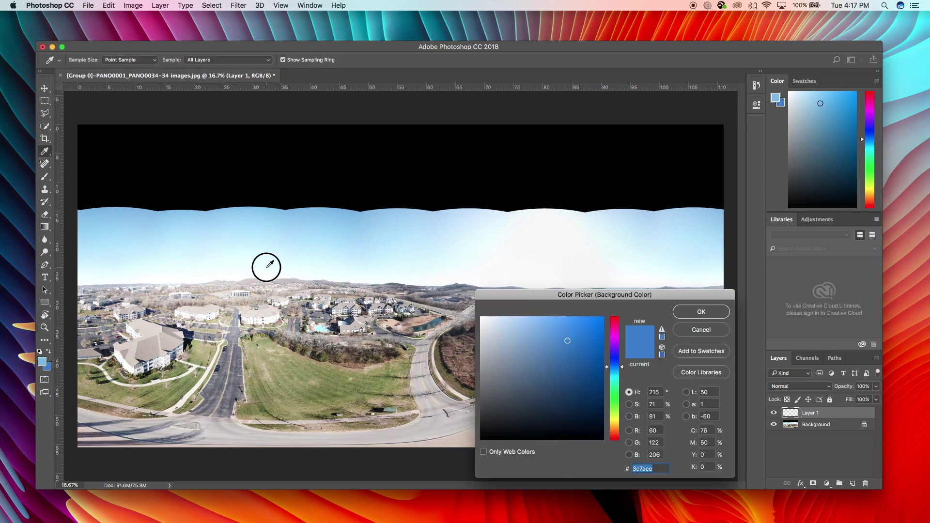
pyautogui.click(700, 311)
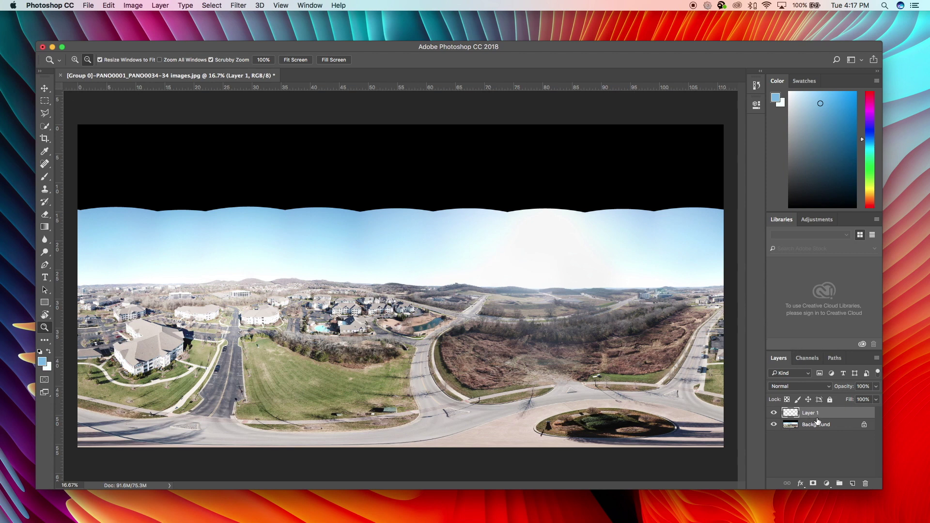
# - Fill Layer 1 with a gradient drawn from the canvas top down to the horizon
pyautogui.click(43, 228)
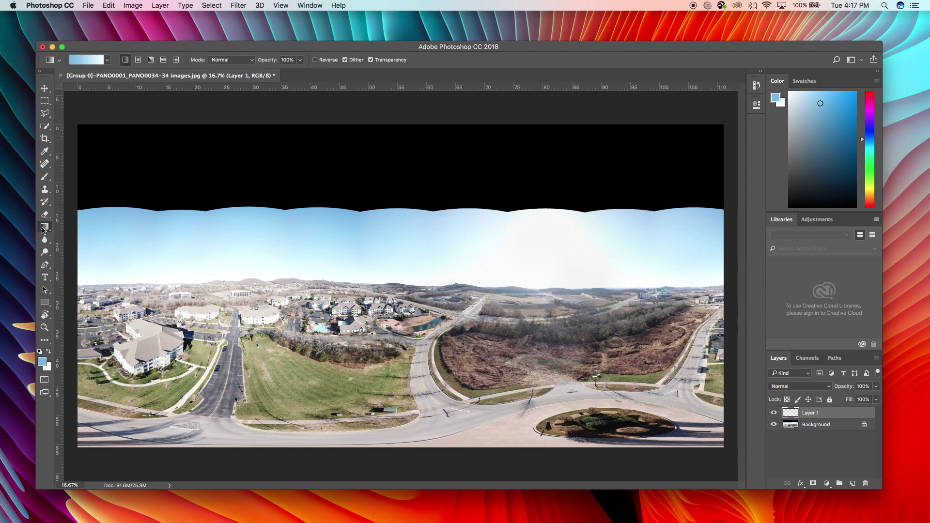
pyautogui.click(439, 130)
pyautogui.moveTo(439, 130); pyautogui.dragTo(423, 286)
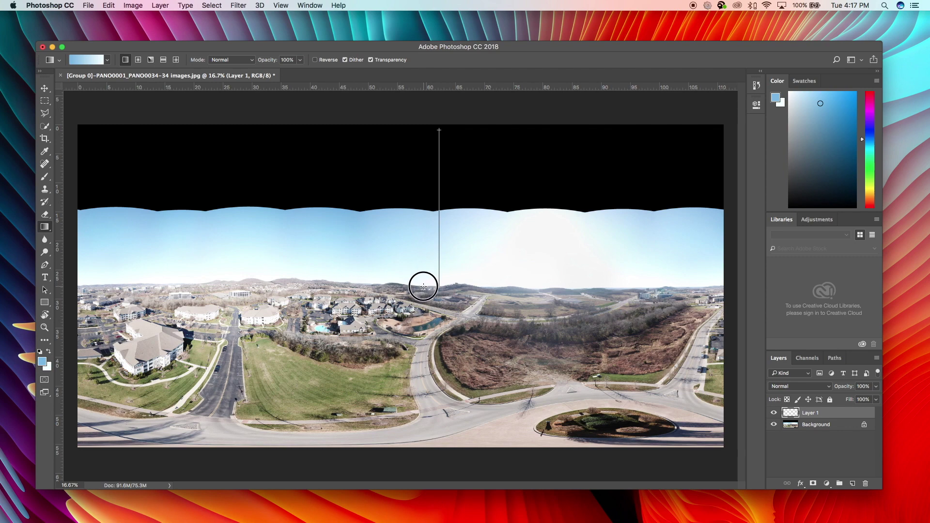
pyautogui.moveTo(423, 286); pyautogui.dragTo(423, 286)
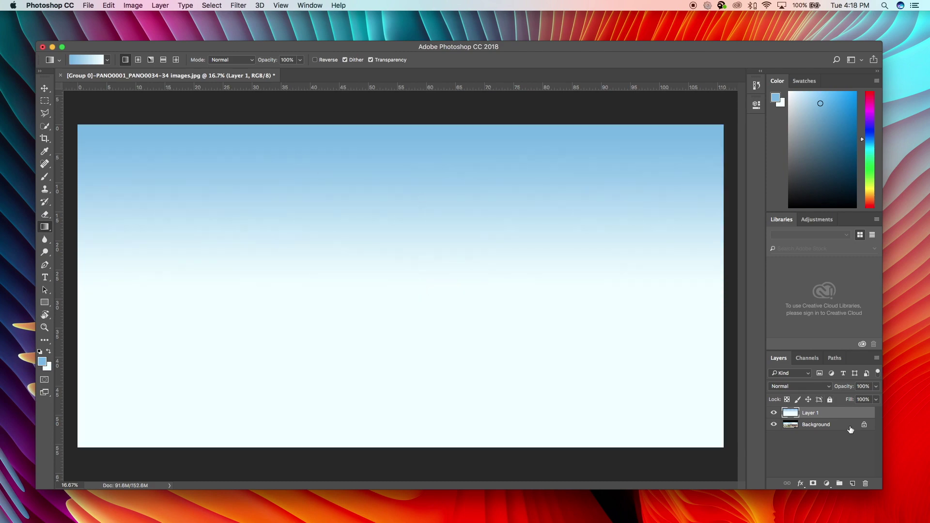
# - Unlock the panorama background as Layer 0 and move it above Layer 1
pyautogui.click(823, 424)
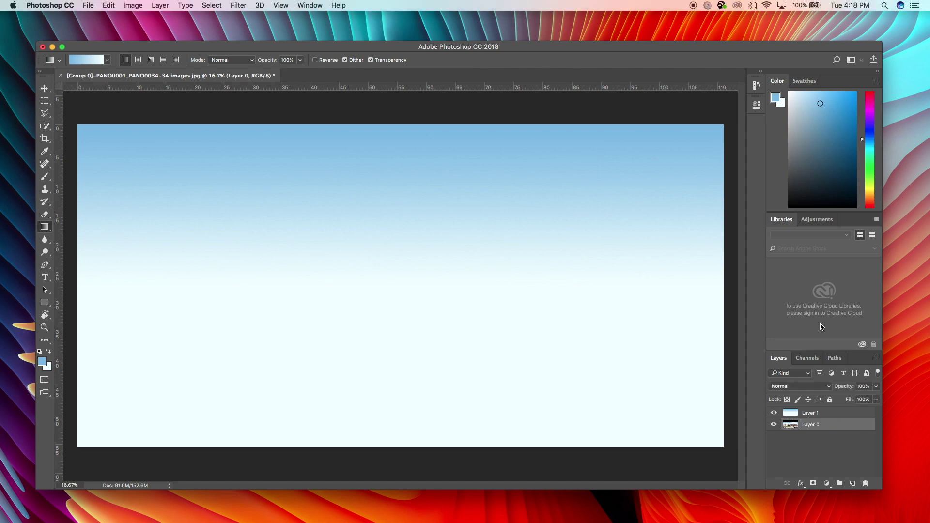
pyautogui.doubleClick(827, 426)
pyautogui.moveTo(827, 426); pyautogui.dragTo(827, 409)
# - Delete the black strip across the panorama's top to reveal the gradient sky
pyautogui.click(45, 101)
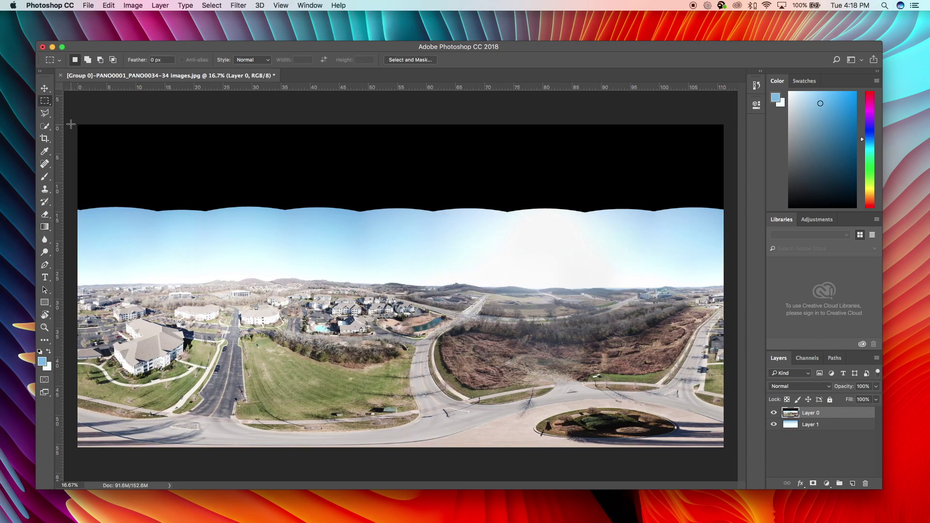
pyautogui.moveTo(71, 115); pyautogui.dragTo(737, 214)
pyautogui.press('BackSpace')
pyautogui.press('super+d')
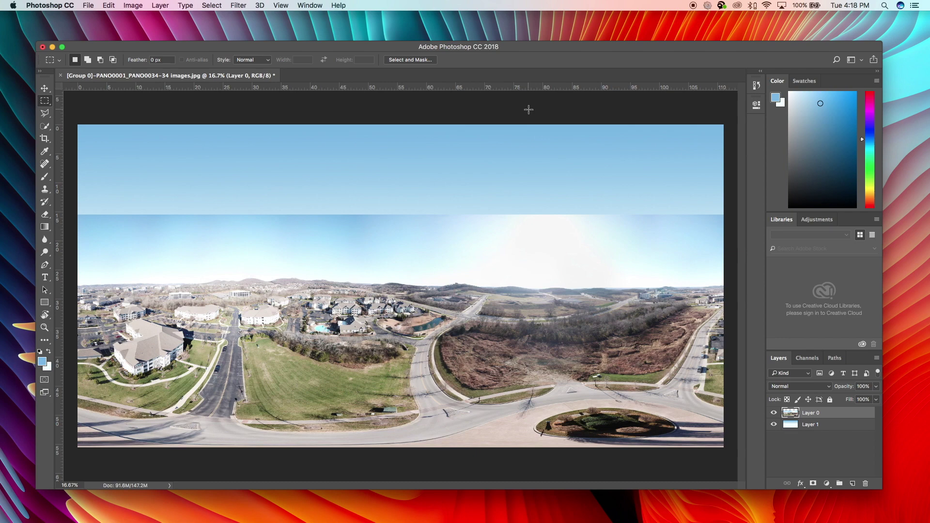
pyautogui.click(46, 192)
# - Erase along the sky seam on Layer 0 with a 1400 px, 0% hardness eraser
pyautogui.click(44, 215)
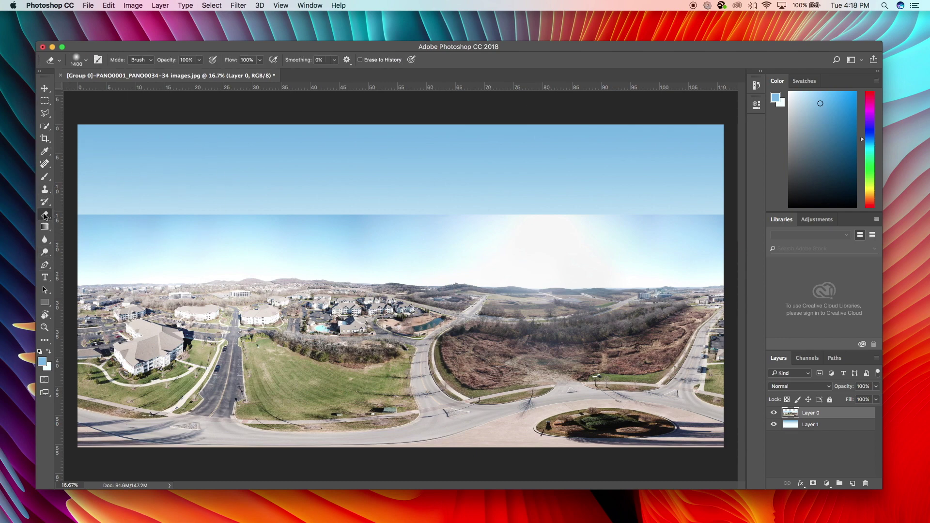
pyautogui.click(86, 60)
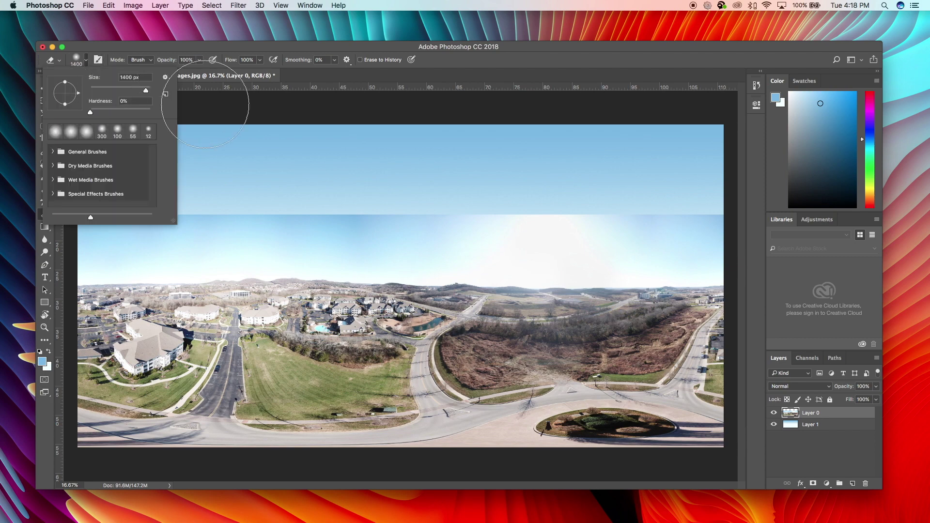
pyautogui.click(85, 61)
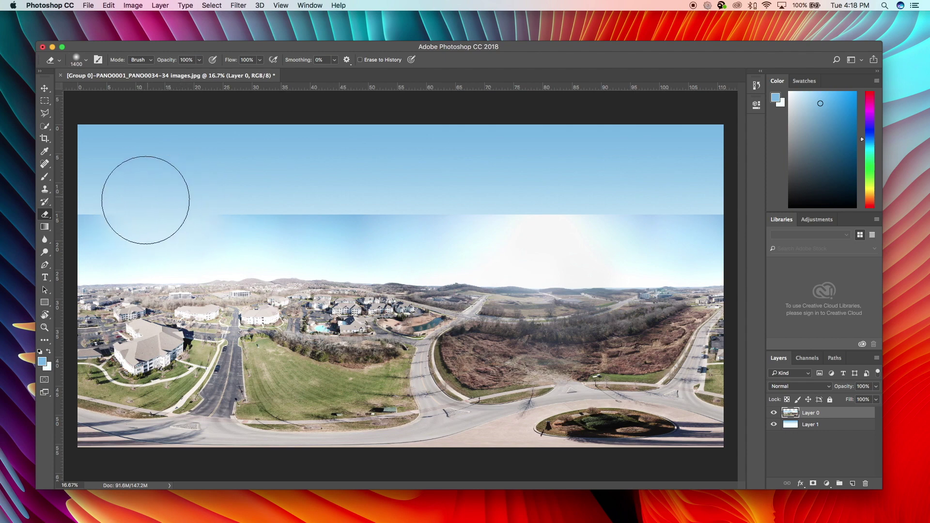
pyautogui.moveTo(165, 199)
pyautogui.mouseDown()
pyautogui.moveTo(109, 207)
pyautogui.moveTo(183, 206)
pyautogui.moveTo(260, 181)
pyautogui.moveTo(350, 197)
pyautogui.moveTo(493, 193)
pyautogui.moveTo(569, 178)
pyautogui.moveTo(671, 187)
pyautogui.moveTo(606, 159)
pyautogui.moveTo(707, 190)
pyautogui.mouseUp()
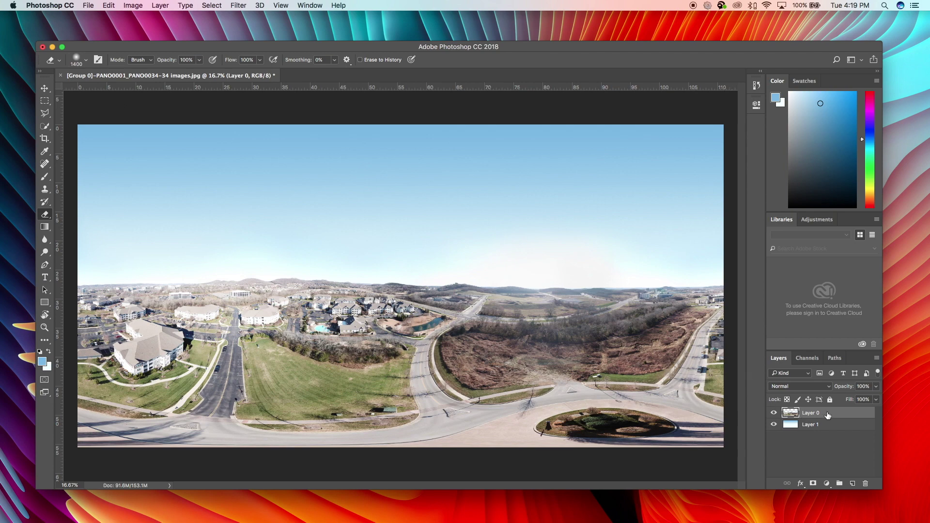
# - Merge Layer 0 into Layer 1 and make it a new spherical panorama layer in the 3D workspace
pyautogui.rightClick(828, 417)
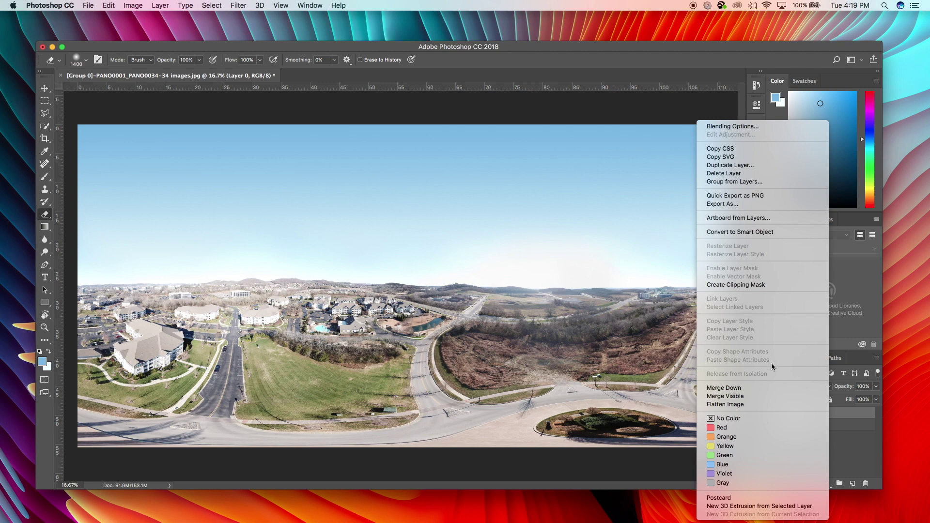
pyautogui.click(724, 388)
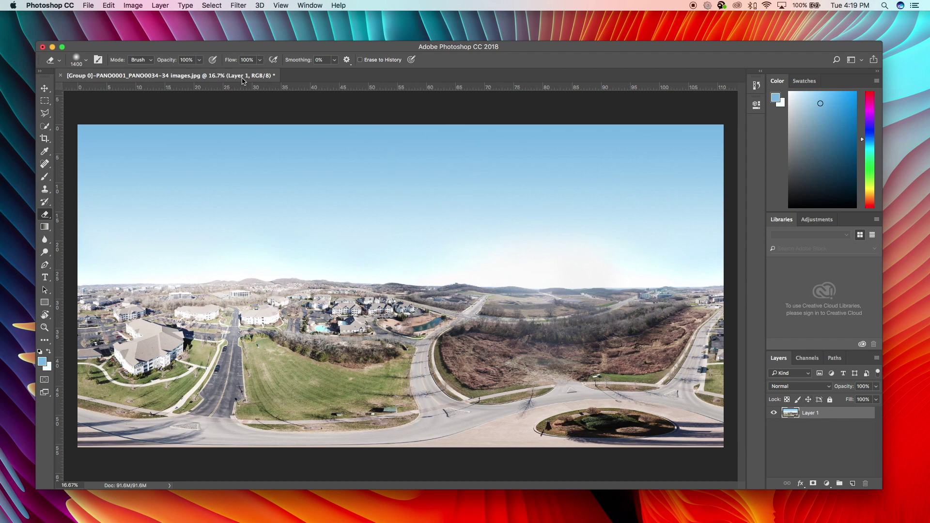
pyautogui.click(260, 6)
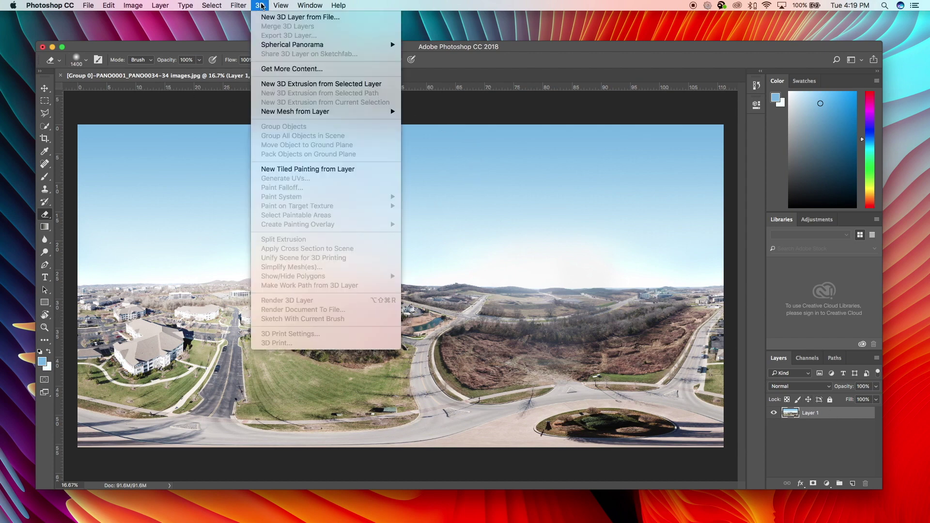
pyautogui.moveTo(293, 49)
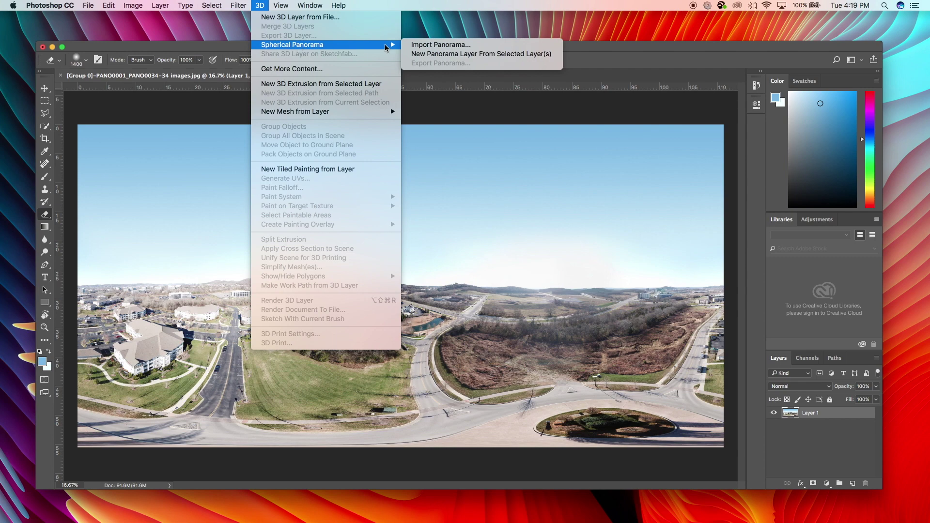
pyautogui.click(470, 53)
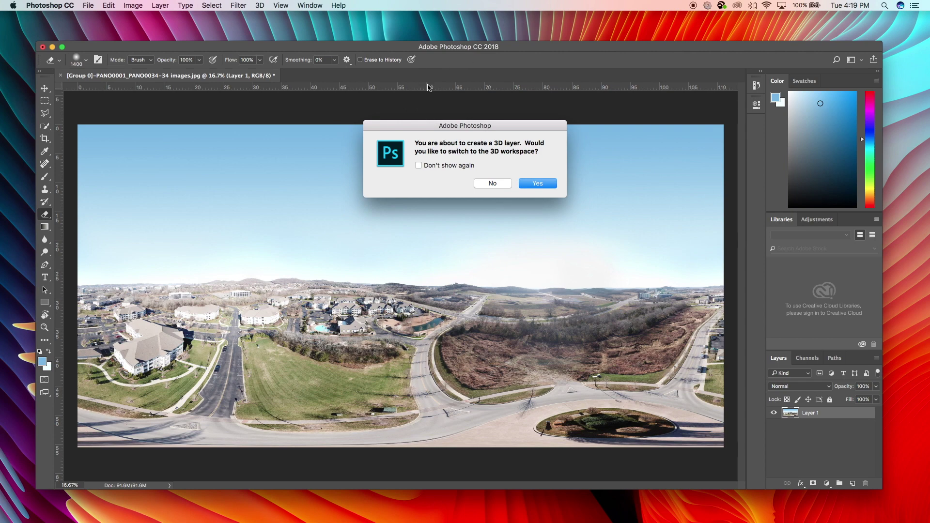
pyautogui.click(537, 184)
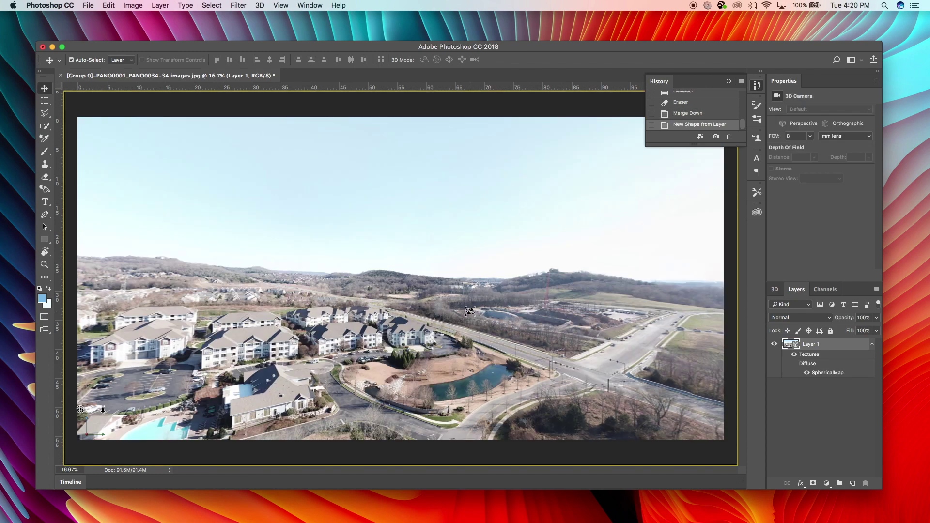
# - Orbit the sphere panorama up until the open sky fills the view above the horizon
pyautogui.moveTo(476, 310); pyautogui.dragTo(490, 363)
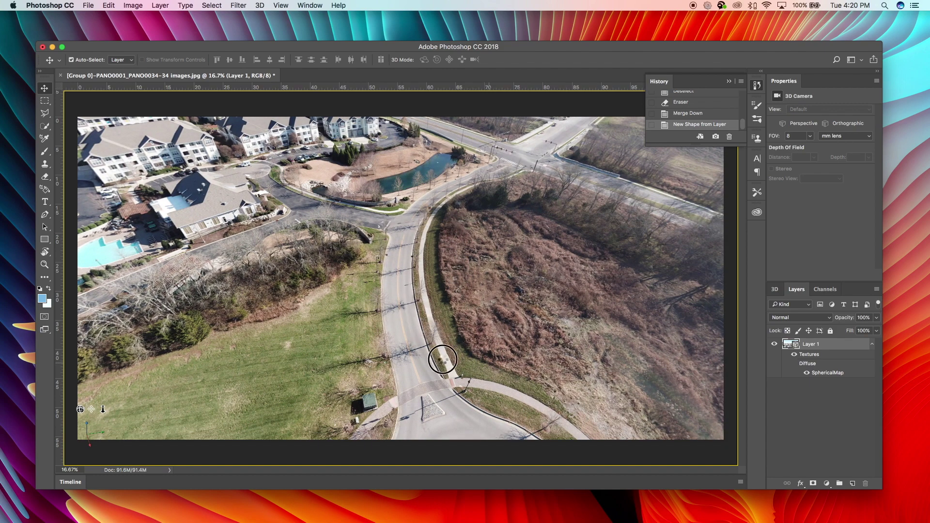
pyautogui.moveTo(464, 326); pyautogui.dragTo(493, 370)
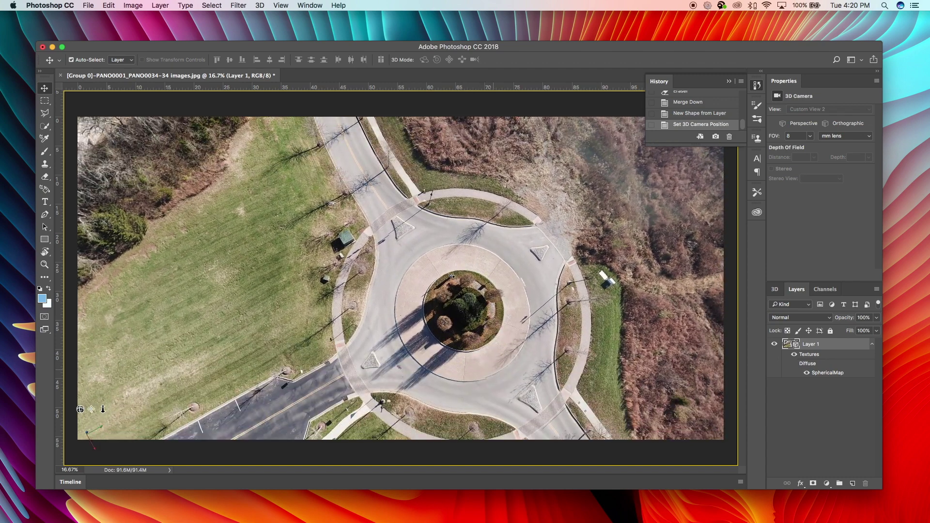
pyautogui.click(527, 277)
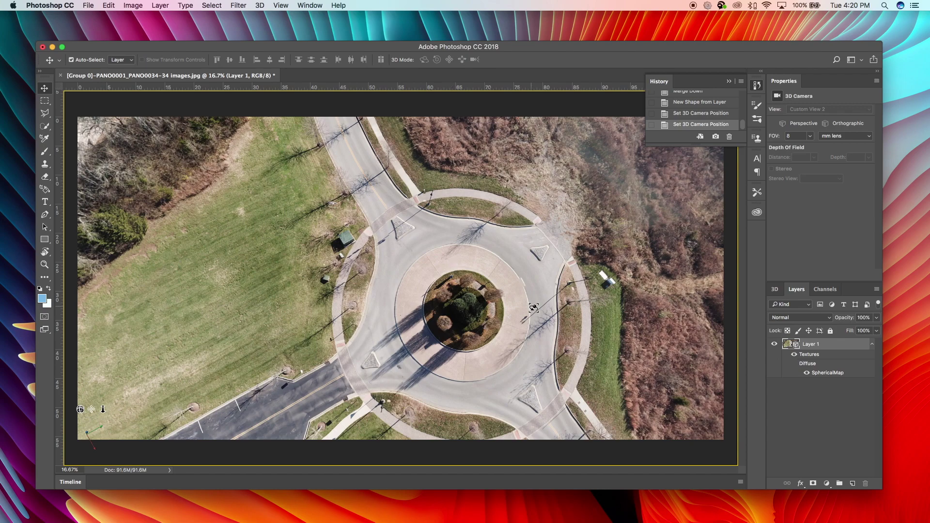
pyautogui.moveTo(513, 234); pyautogui.dragTo(413, 186)
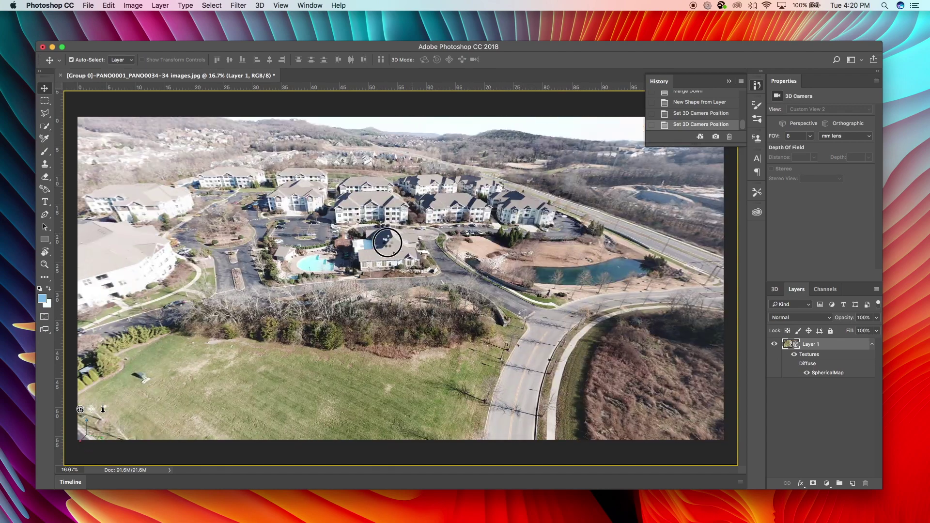
pyautogui.moveTo(331, 236); pyautogui.dragTo(329, 235)
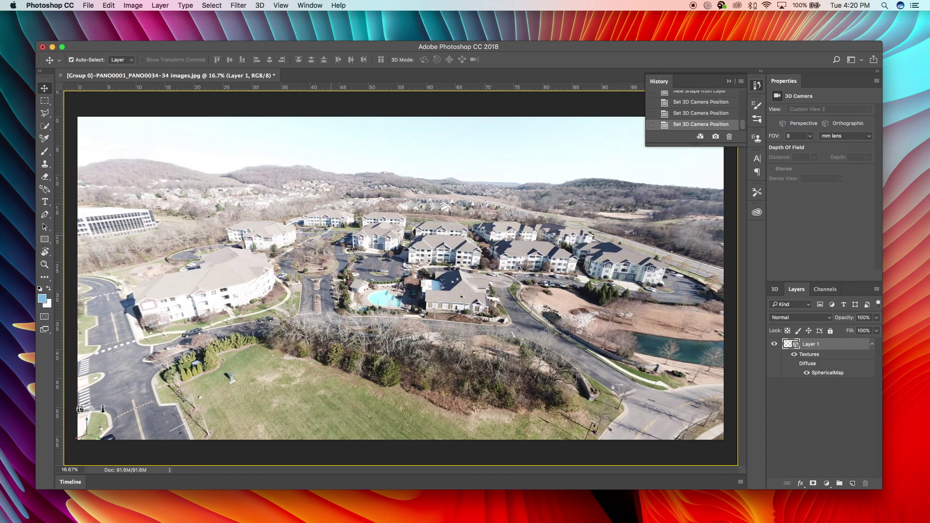
pyautogui.click(325, 243)
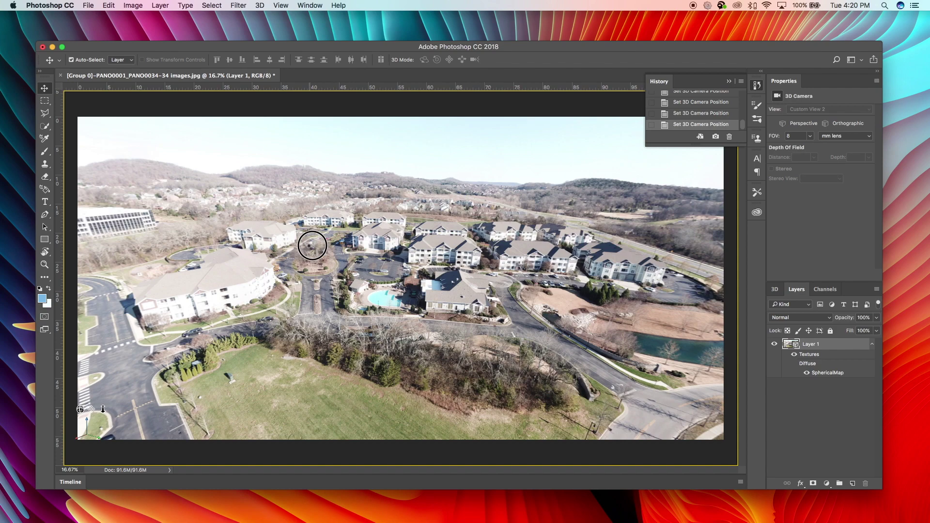
pyautogui.moveTo(312, 242); pyautogui.dragTo(94, 245)
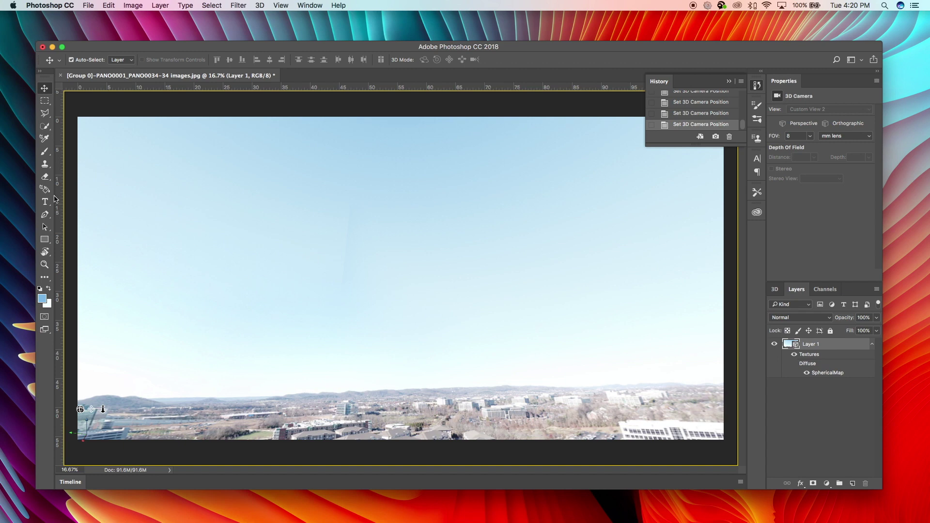
# - Clone clean sky over the stitching seam, then tilt the view back down over the buildings
pyautogui.click(45, 163)
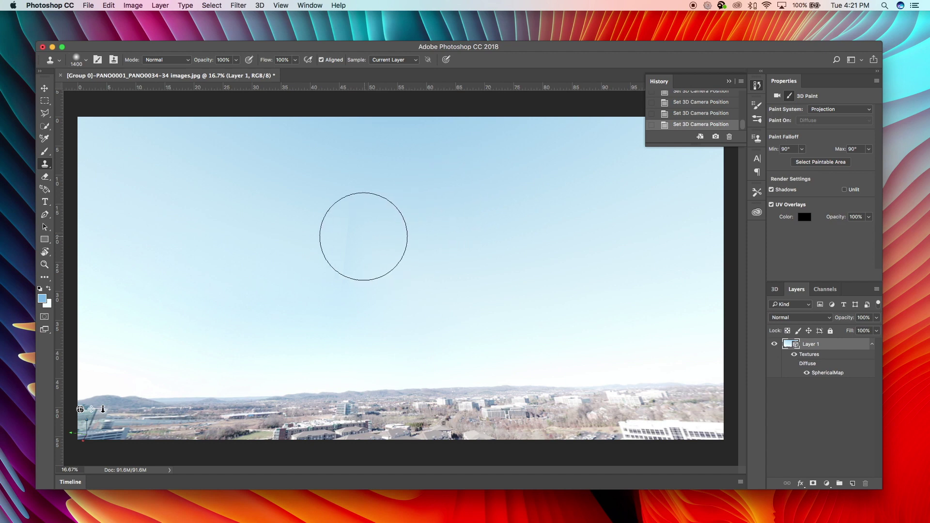
pyautogui.moveTo(350, 234)
pyautogui.mouseDown()
pyautogui.moveTo(349, 258)
pyautogui.moveTo(353, 235)
pyautogui.mouseUp()
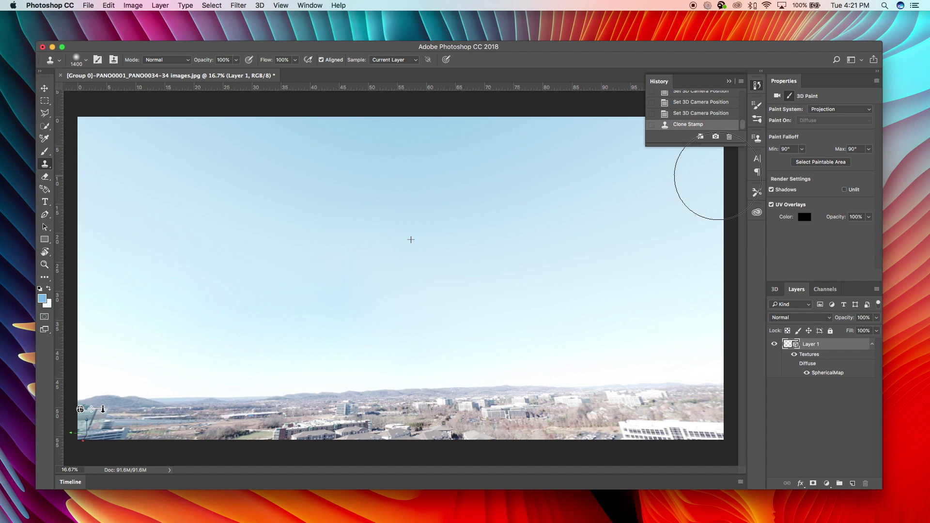
pyautogui.click(611, 139)
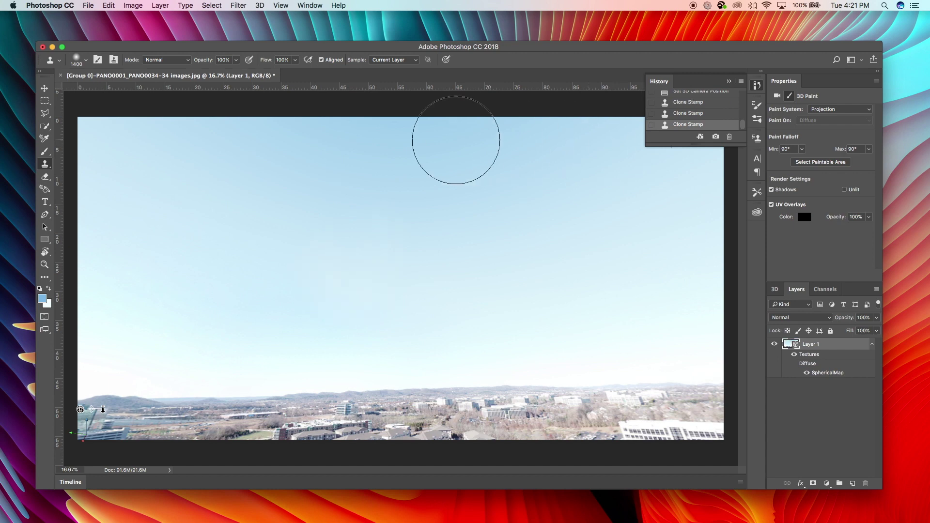
pyautogui.click(38, 91)
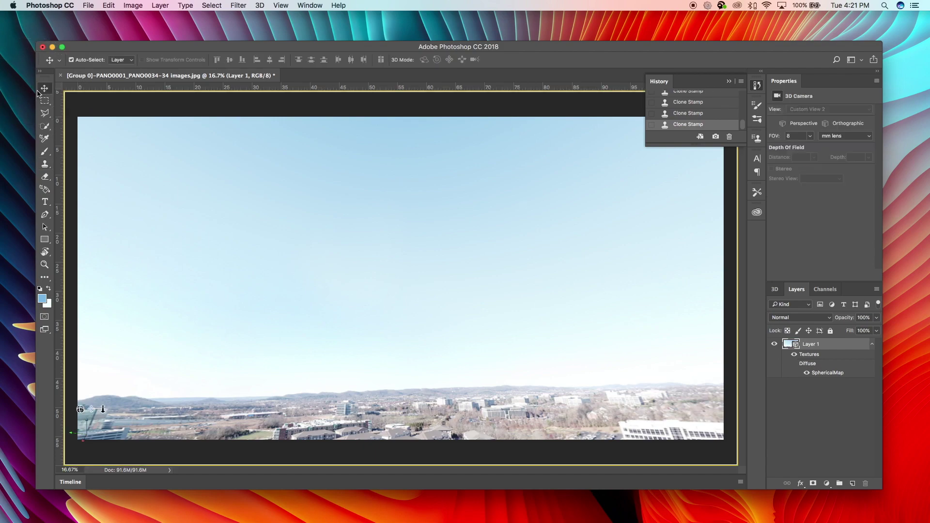
pyautogui.moveTo(291, 260); pyautogui.dragTo(152, 335)
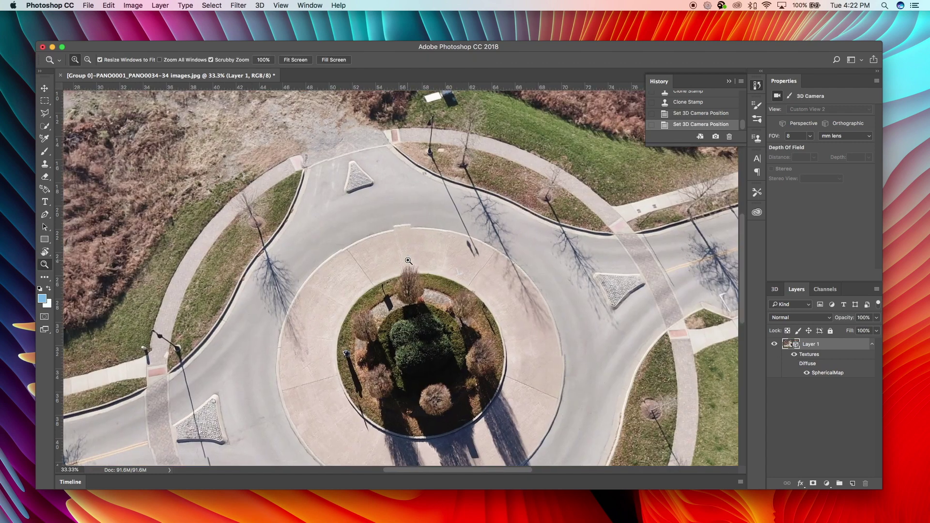
# - Zoom in to 66.7% and orbit to look straight down on the roundabout's planted centre
pyautogui.click(408, 260)
pyautogui.press('alt')
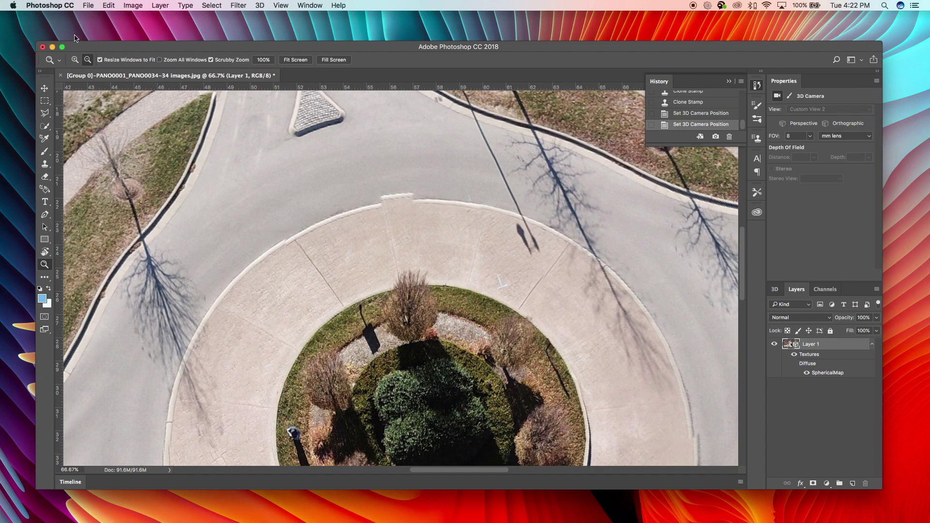
pyautogui.click(44, 88)
pyautogui.moveTo(331, 277); pyautogui.dragTo(357, 270)
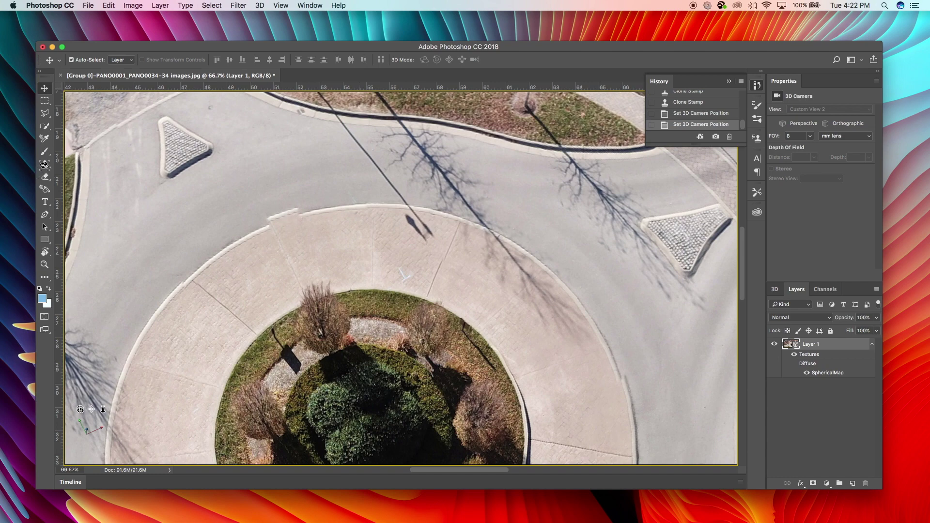
pyautogui.click(45, 164)
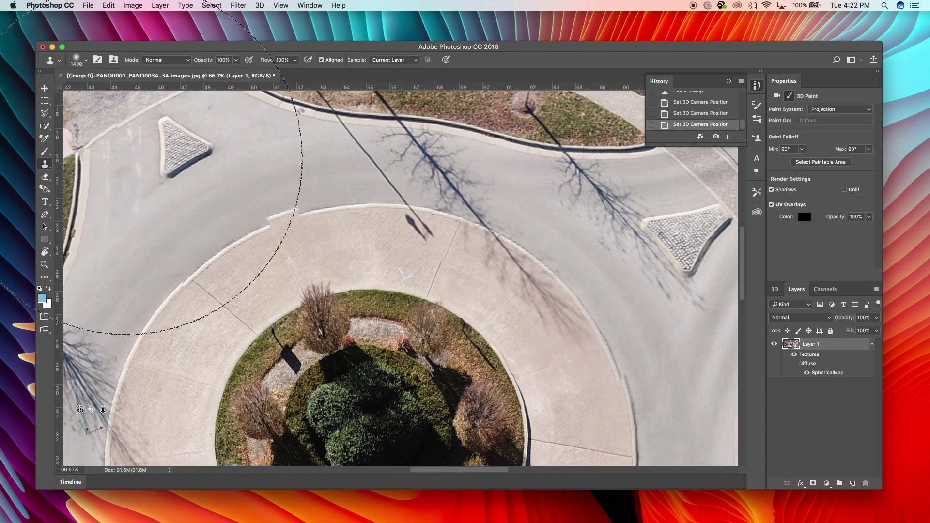
# - Set a 252 px Clone Stamp brush, add Layer 2, and stamp pavement over the curb notch
pyautogui.click(86, 60)
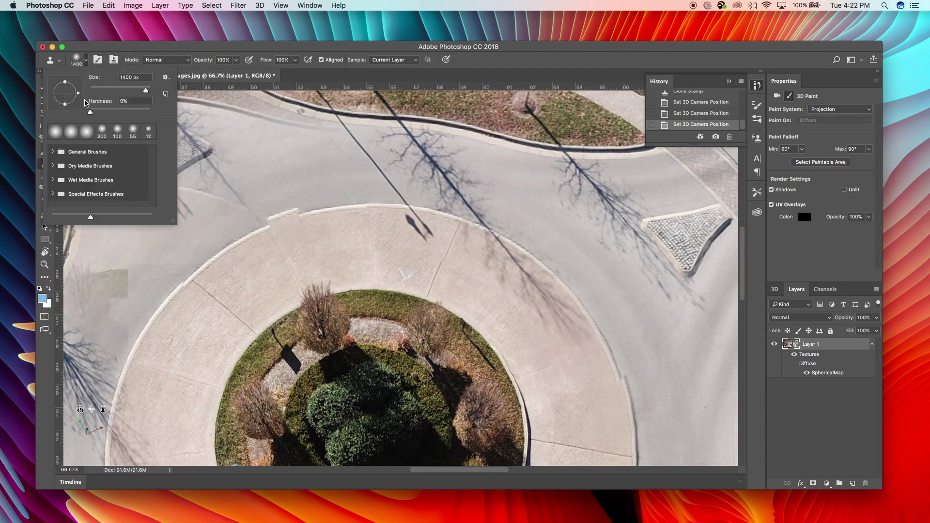
pyautogui.click(129, 89)
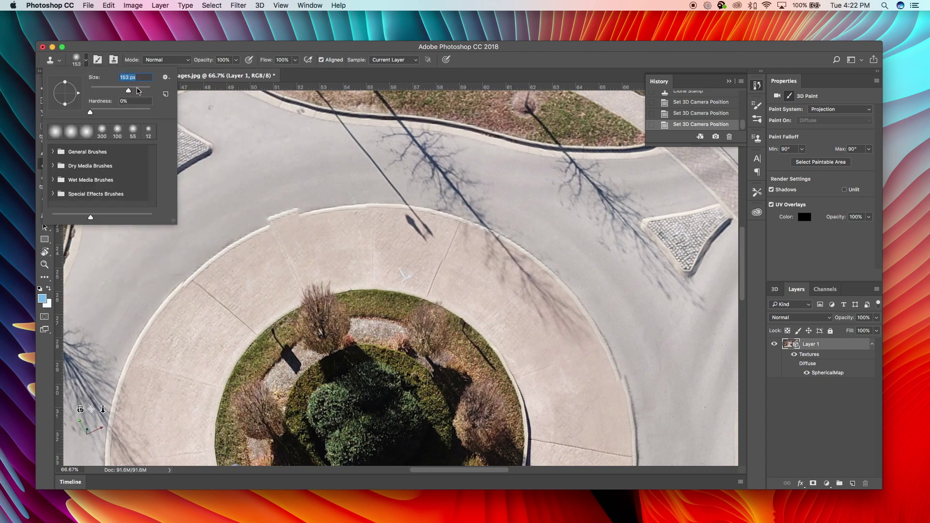
pyautogui.click(138, 90)
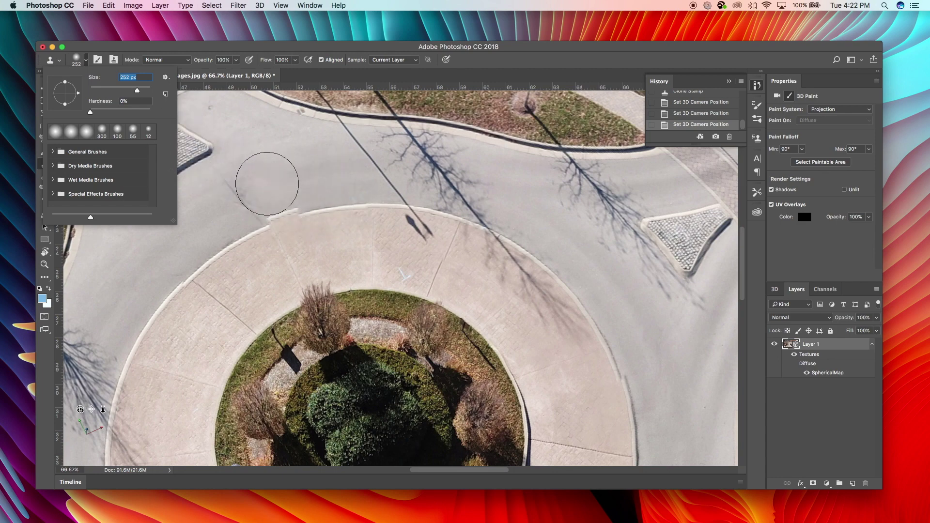
pyautogui.press('Return')
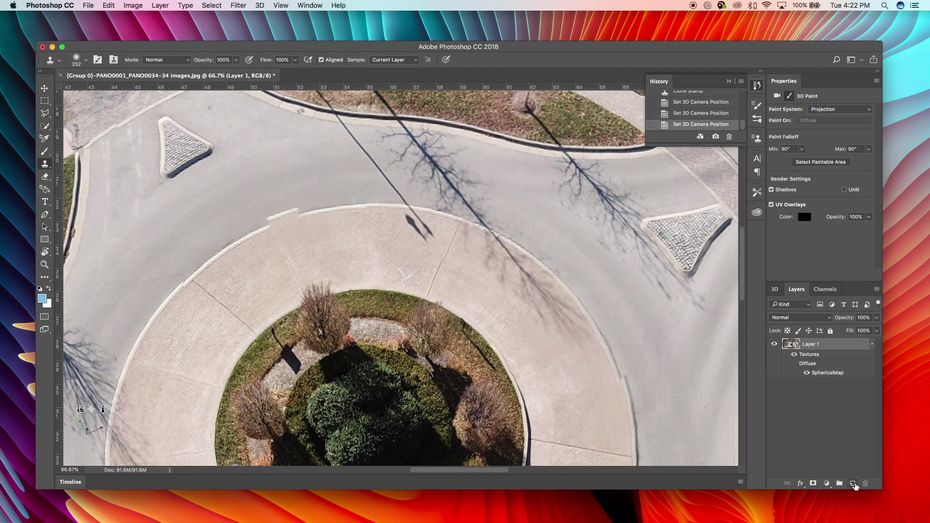
pyautogui.click(852, 483)
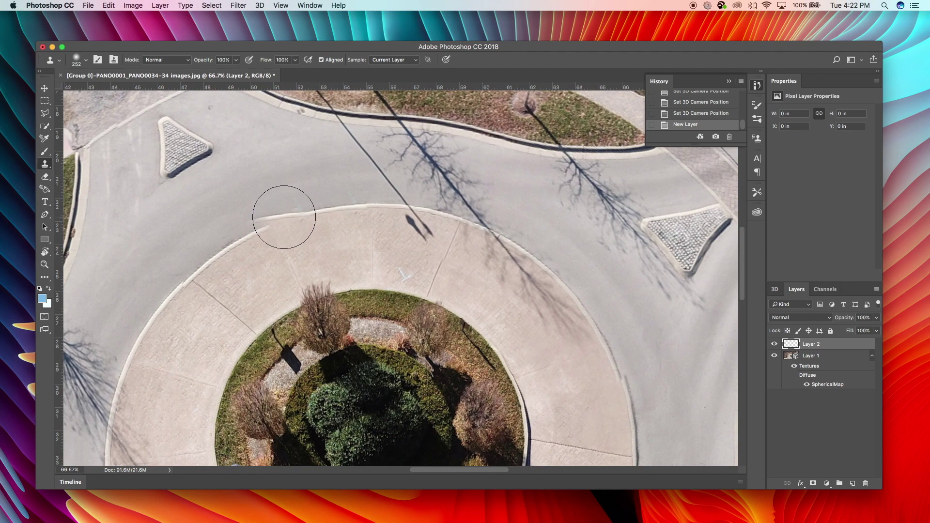
pyautogui.moveTo(284, 208); pyautogui.dragTo(334, 186)
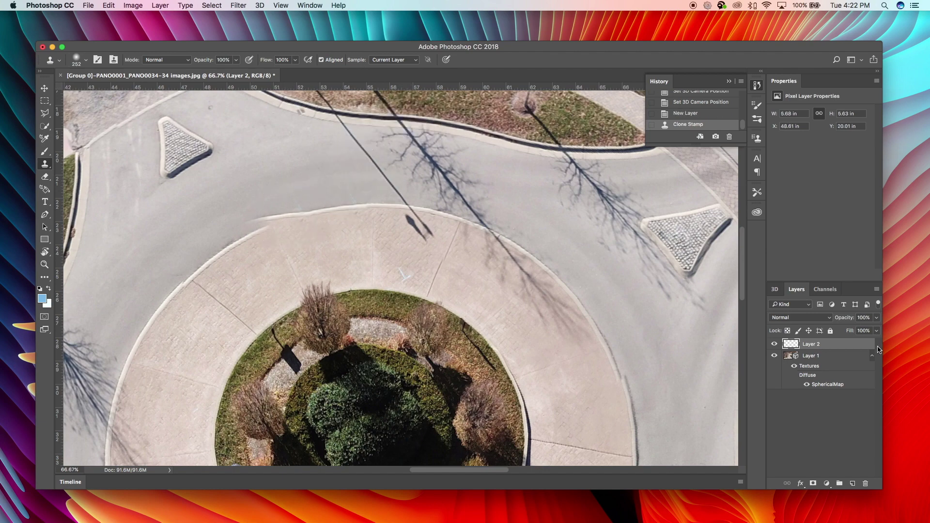
# - Rotate the Layer 2 curb patch about -12.5° to follow the road curve and commit
pyautogui.click(106, 5)
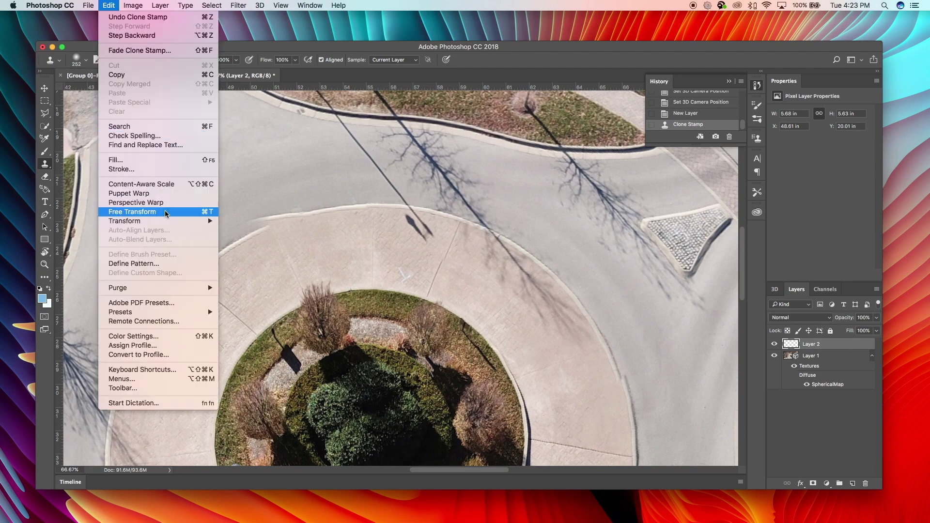
pyautogui.moveTo(169, 222)
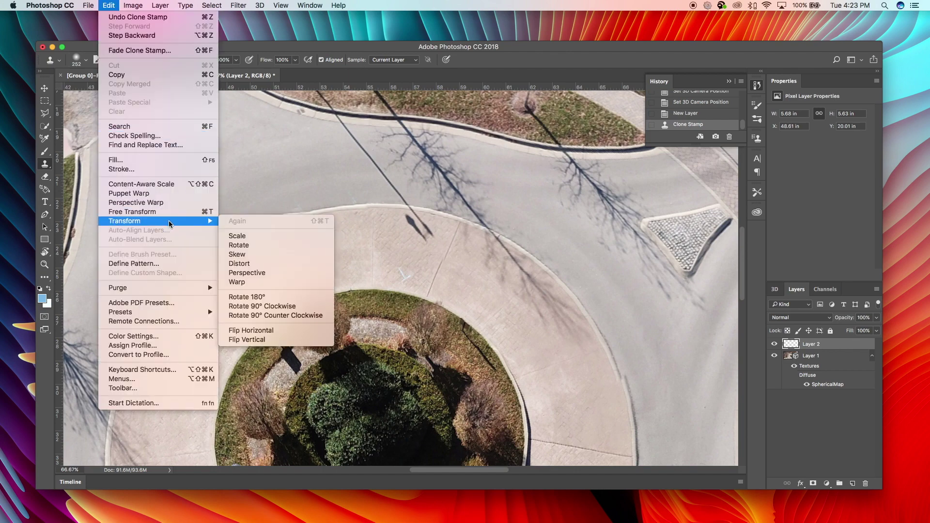
pyautogui.click(240, 246)
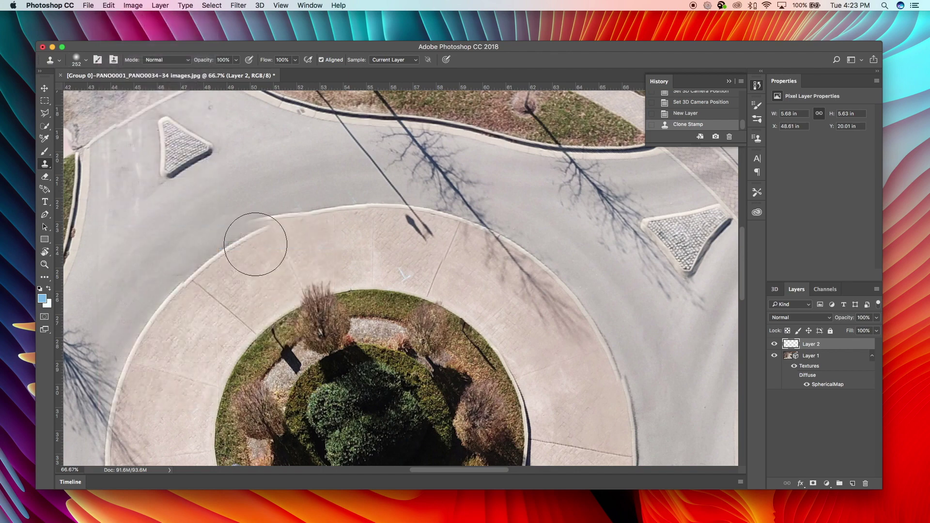
pyautogui.moveTo(351, 151); pyautogui.dragTo(339, 129)
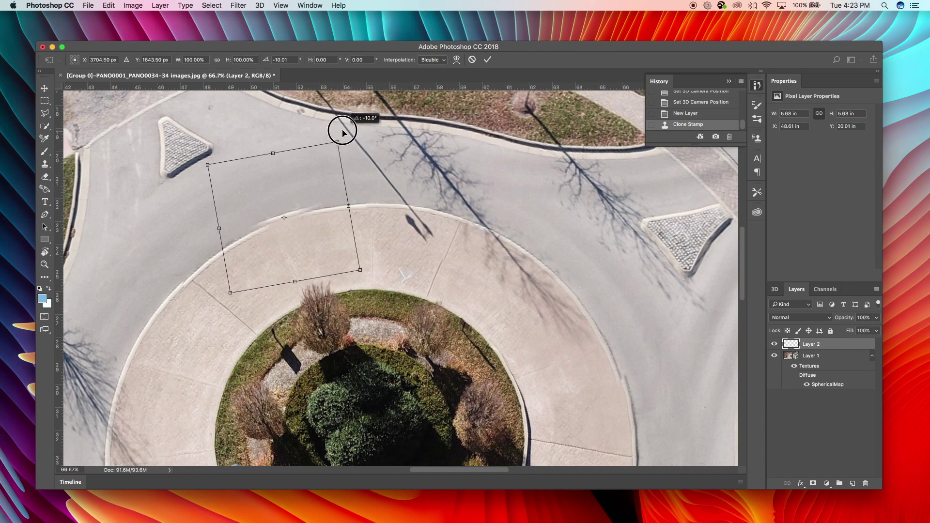
pyautogui.moveTo(293, 215); pyautogui.dragTo(292, 220)
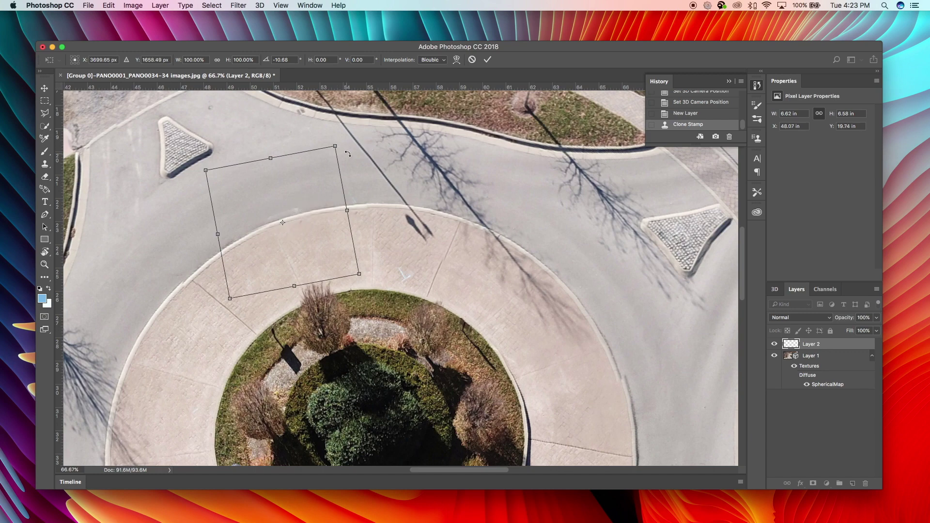
pyautogui.moveTo(337, 144); pyautogui.dragTo(338, 139)
pyautogui.press('Return')
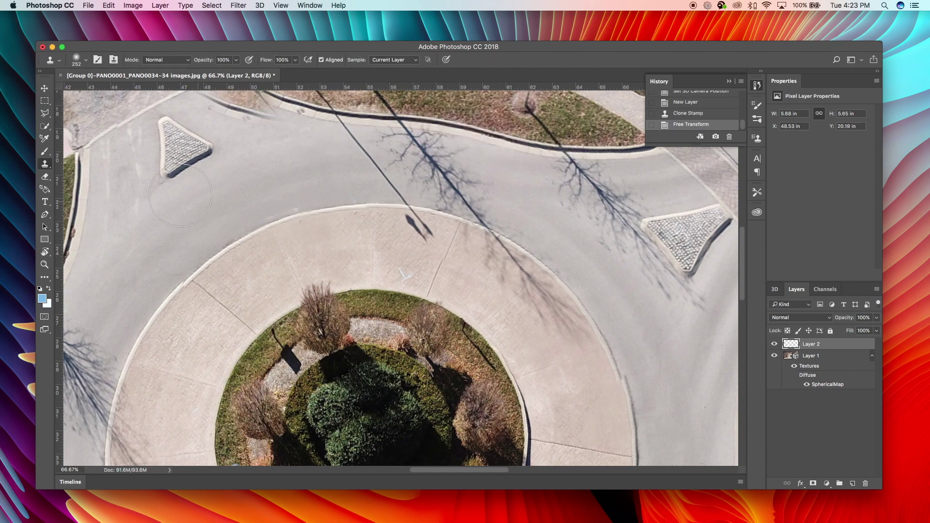
# - Merge Layer 2 into Layer 1 and zoom out to 16.67% to see the whole panorama
pyautogui.rightClick(833, 345)
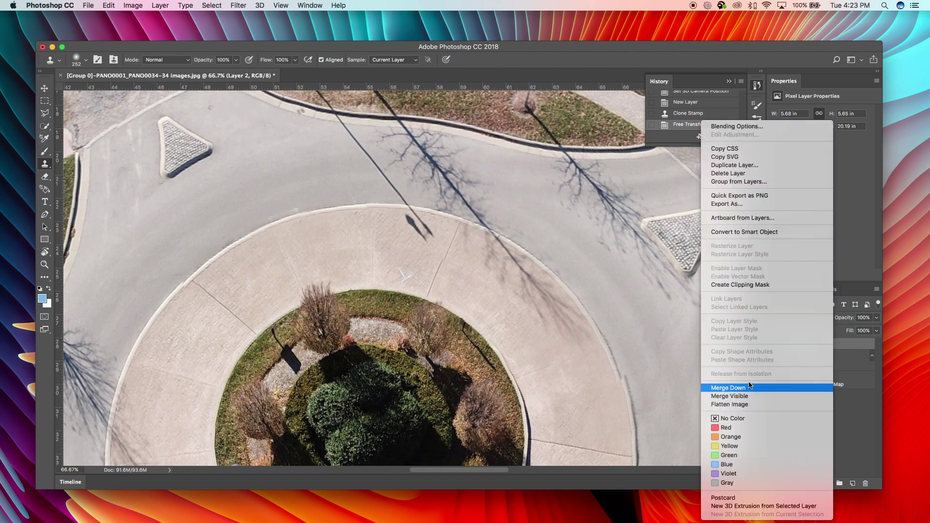
pyautogui.click(760, 388)
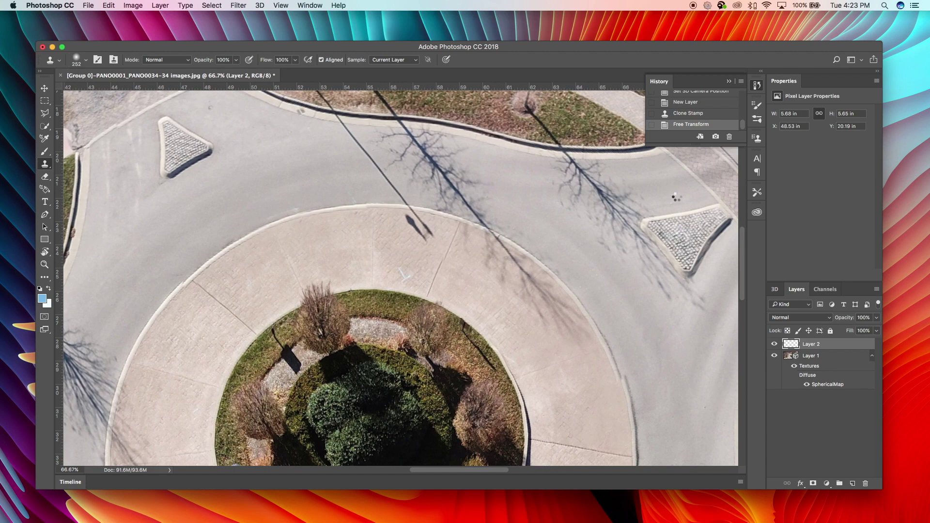
pyautogui.press('z')
pyautogui.keyDown('alt'); pyautogui.click(420, 305); pyautogui.keyUp('alt')
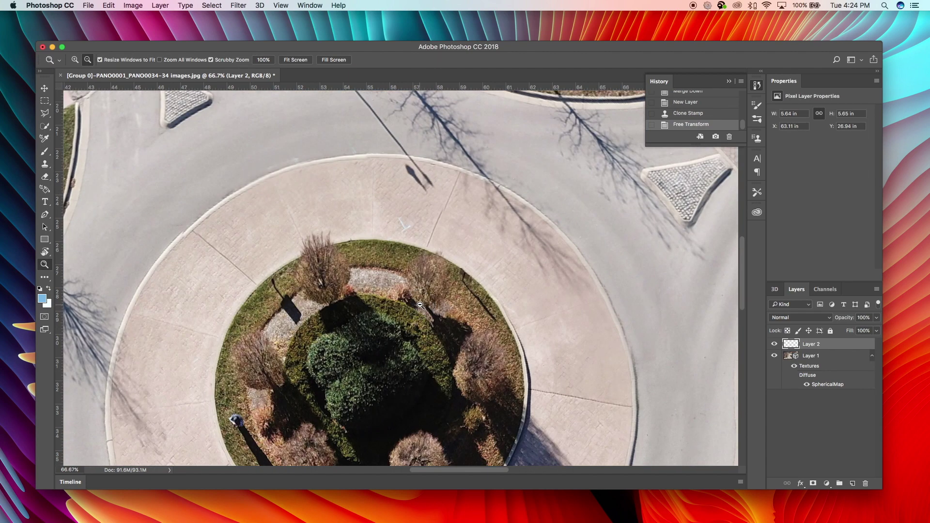
pyautogui.keyDown('alt'); pyautogui.click(420, 305); pyautogui.keyUp('alt')
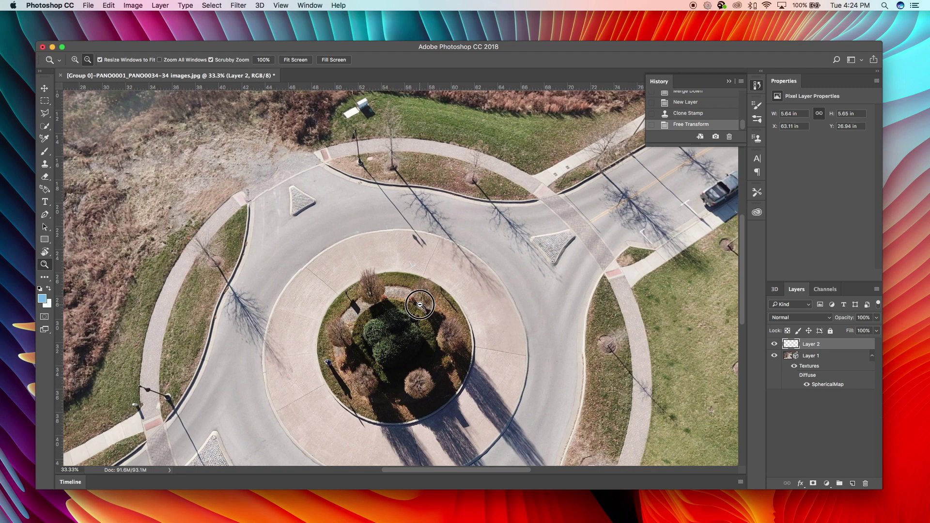
pyautogui.keyDown('alt'); pyautogui.click(420, 305); pyautogui.keyUp('alt')
pyautogui.keyDown('alt'); pyautogui.click(420, 305); pyautogui.keyUp('alt')
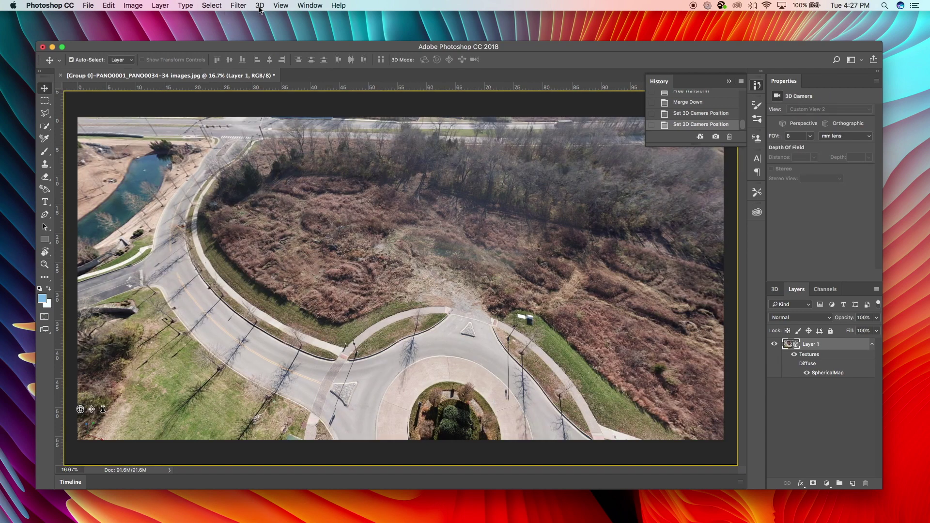
# - Export the spherical panorama to the Desktop as DJIMavicSphere.jpg
pyautogui.click(260, 5)
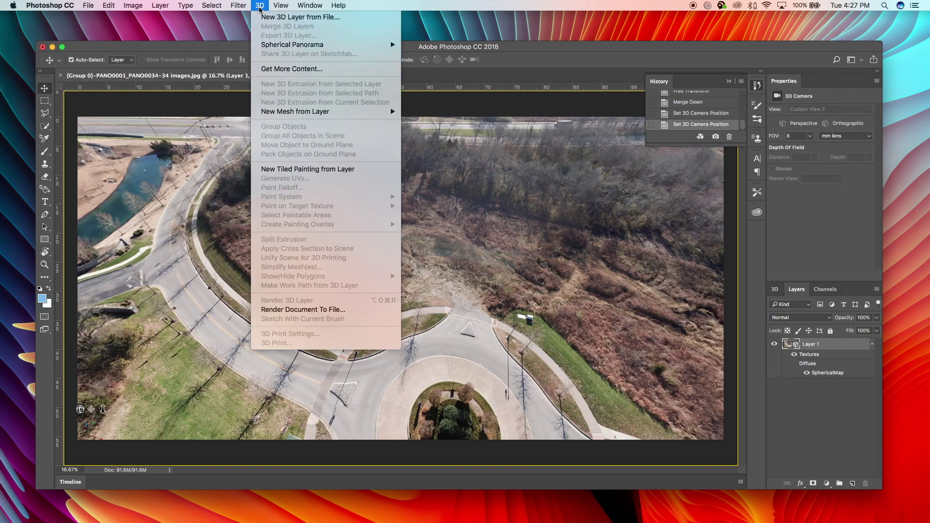
pyautogui.moveTo(276, 46)
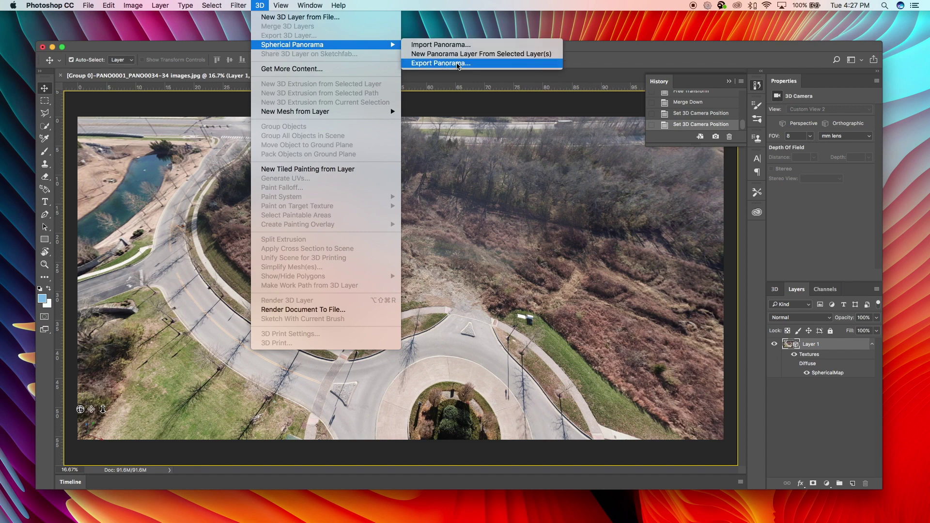
pyautogui.click(458, 64)
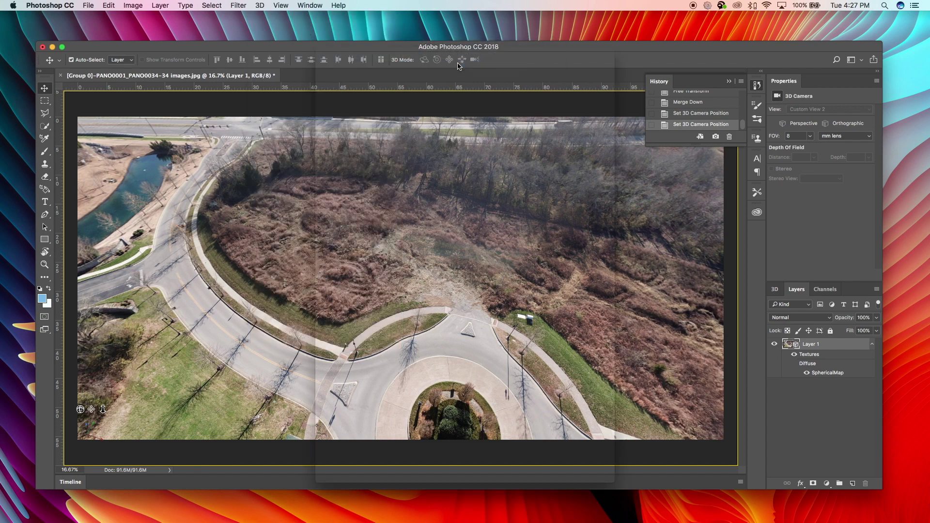
pyautogui.press('BackSpace')
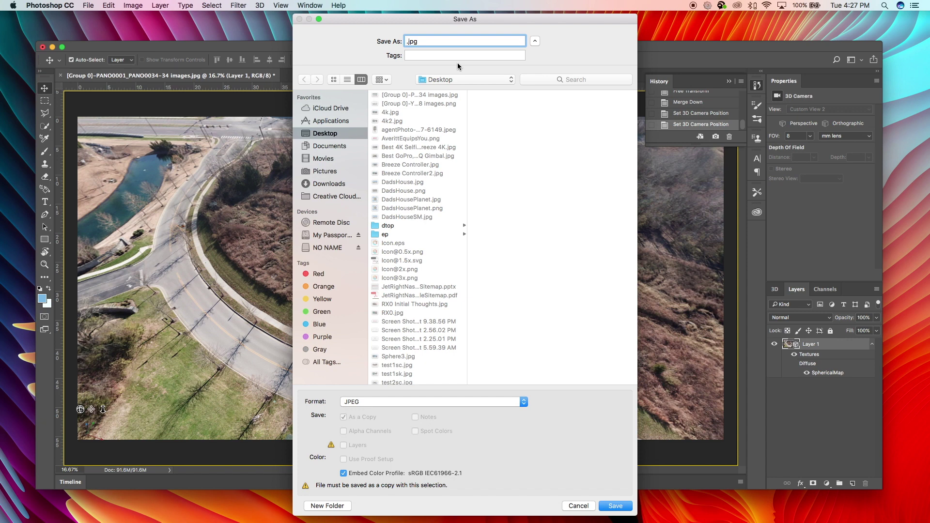
pyautogui.write('DJIMa')
pyautogui.write('vicSphere')
pyautogui.click(615, 506)
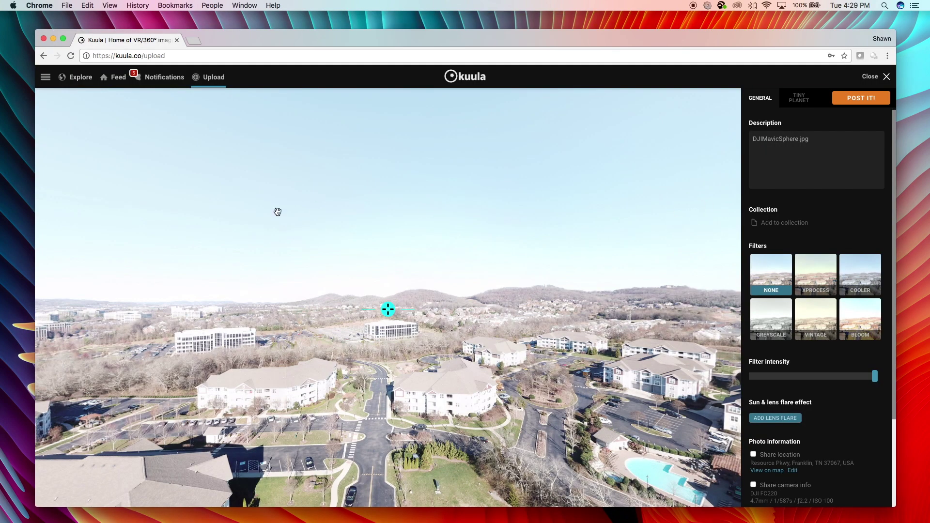
pyautogui.moveTo(324, 252); pyautogui.dragTo(464, 274)
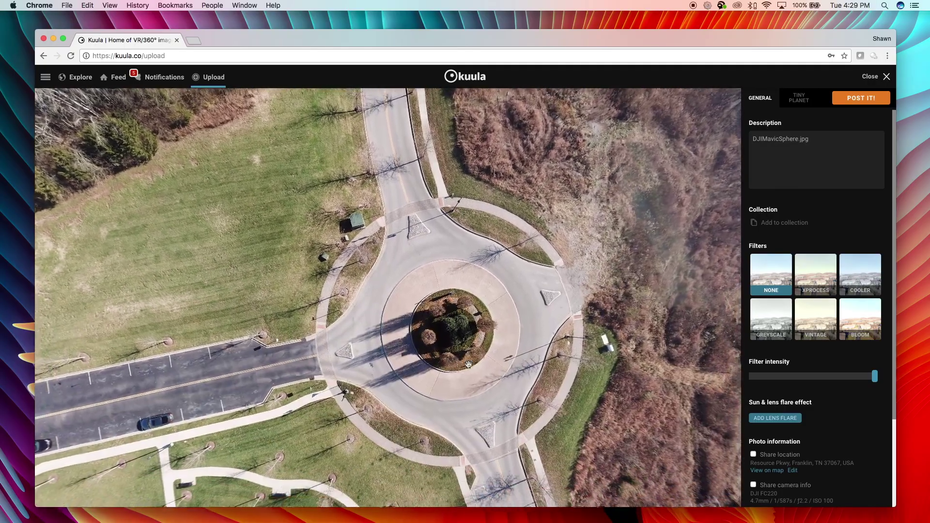
pyautogui.moveTo(420, 367); pyautogui.dragTo(383, 262)
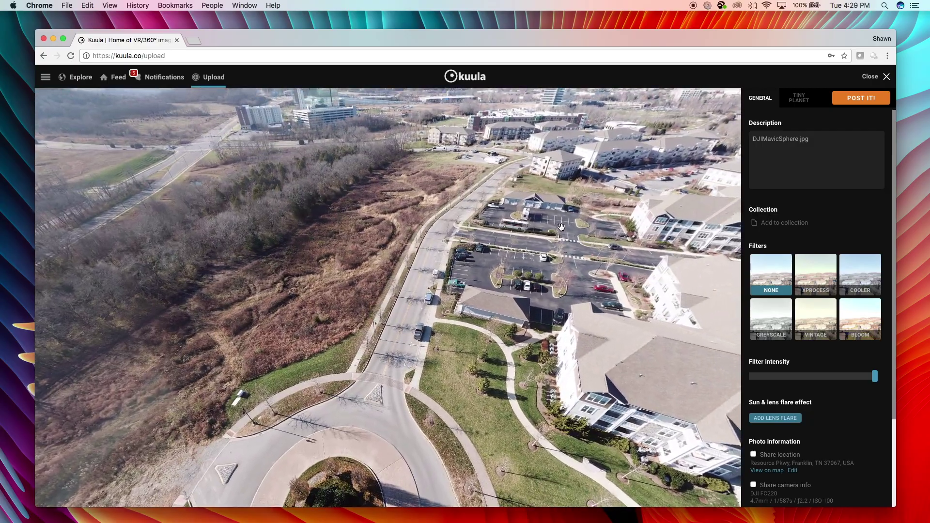
pyautogui.moveTo(390, 194); pyautogui.dragTo(381, 191)
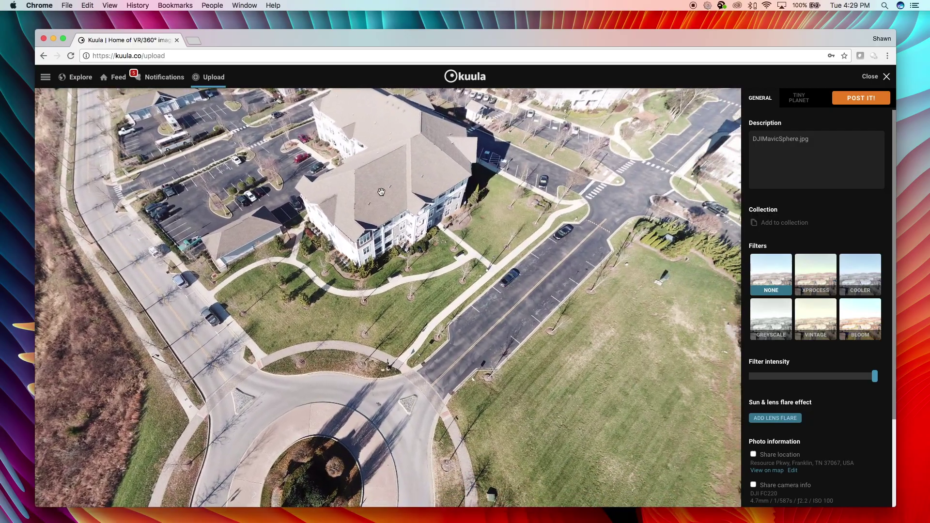
pyautogui.moveTo(548, 182); pyautogui.dragTo(415, 290)
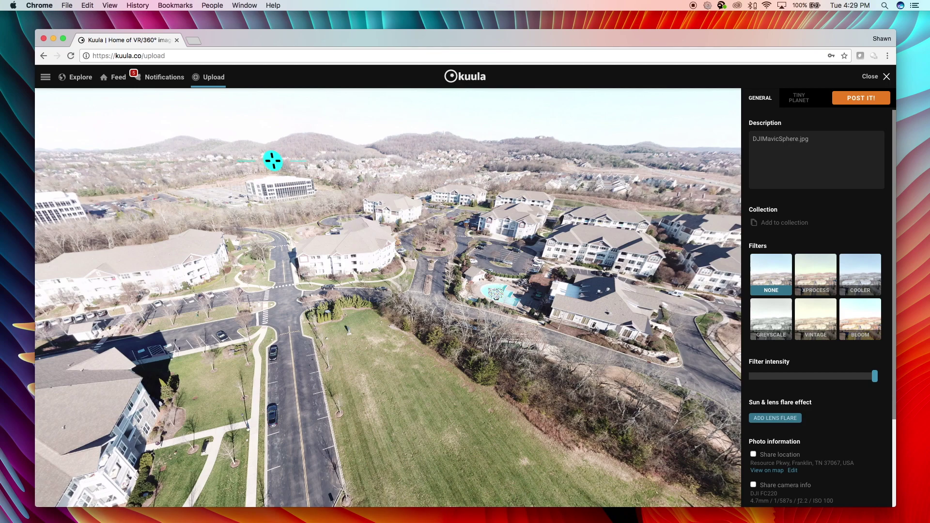
pyautogui.moveTo(554, 287); pyautogui.dragTo(438, 266)
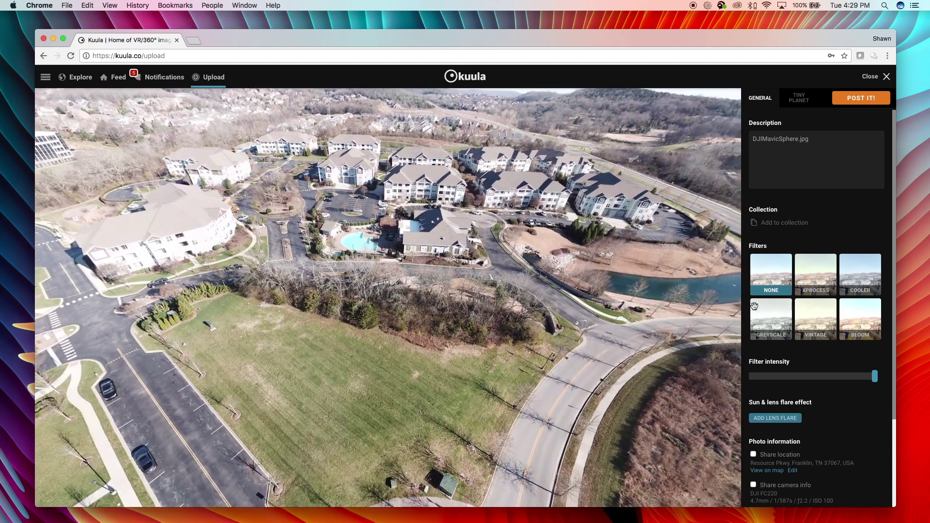
pyautogui.moveTo(687, 266); pyautogui.dragTo(587, 240)
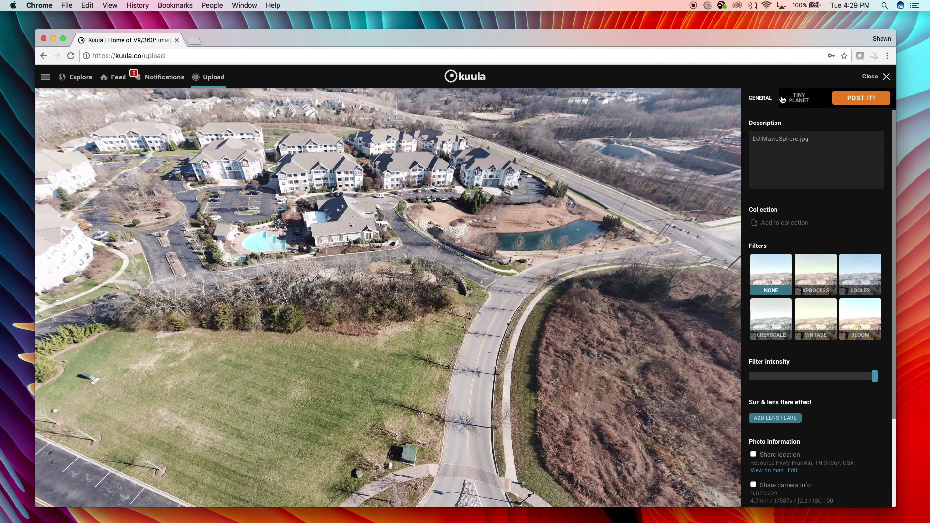
pyautogui.click(806, 102)
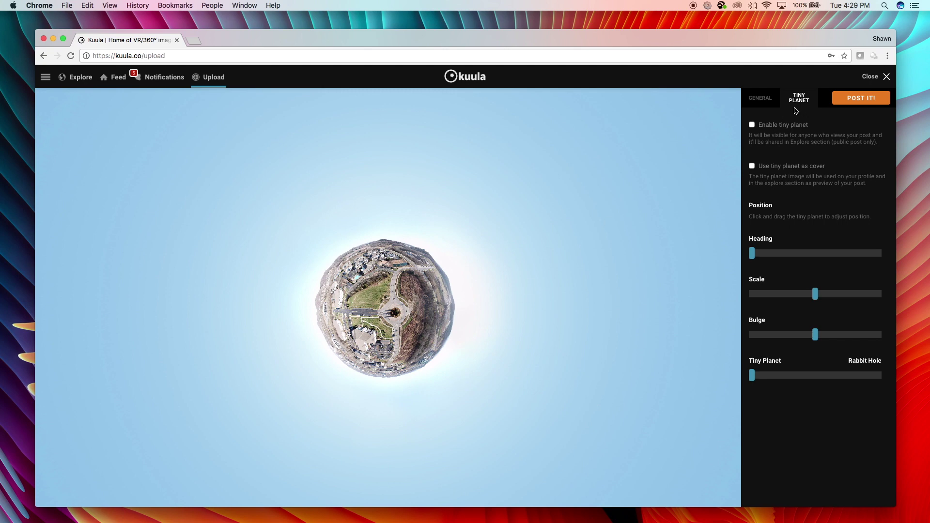
# - Enable tiny planet as the cover, rotate its heading and enlarge its scale in Kuula
pyautogui.click(751, 125)
pyautogui.click(752, 167)
pyautogui.moveTo(752, 255); pyautogui.dragTo(862, 281)
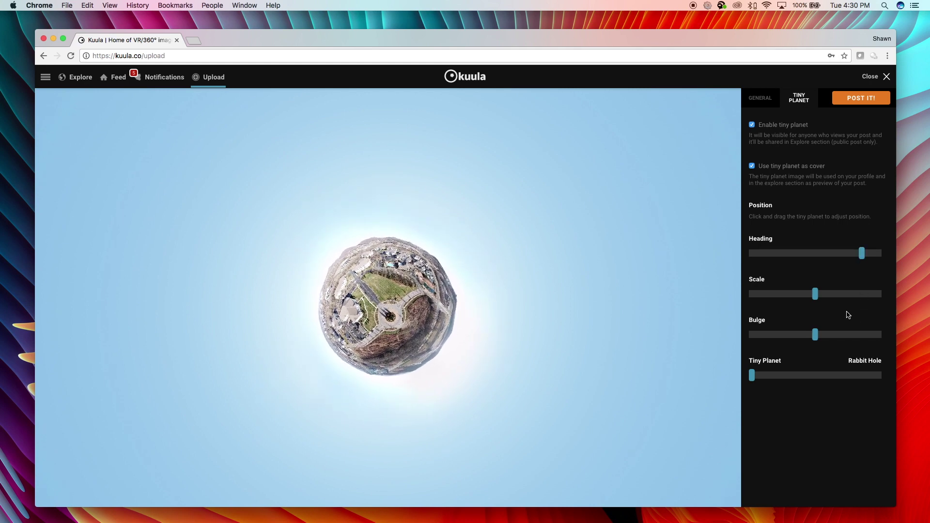
pyautogui.moveTo(817, 301); pyautogui.dragTo(861, 302)
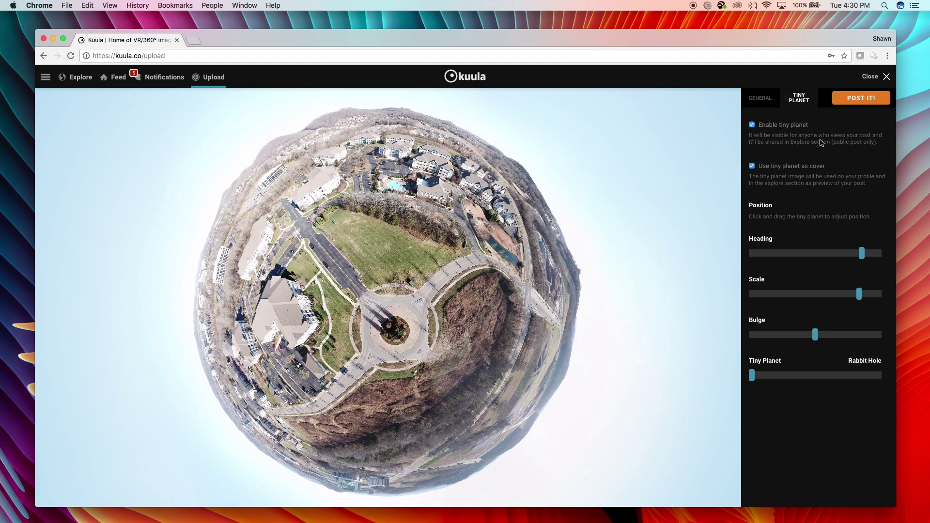
pyautogui.click(759, 97)
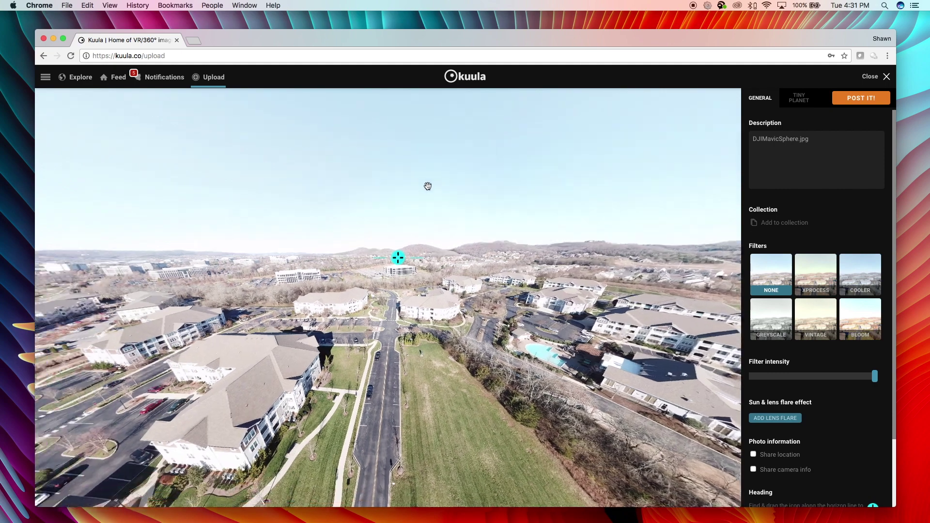
pyautogui.moveTo(428, 185)
pyautogui.mouseDown()
pyautogui.moveTo(514, 193)
pyautogui.moveTo(622, 258)
pyautogui.moveTo(293, 261)
pyautogui.moveTo(273, 355)
pyautogui.moveTo(300, 334)
pyautogui.moveTo(428, 293)
pyautogui.moveTo(544, 288)
pyautogui.moveTo(696, 253)
pyautogui.mouseUp()
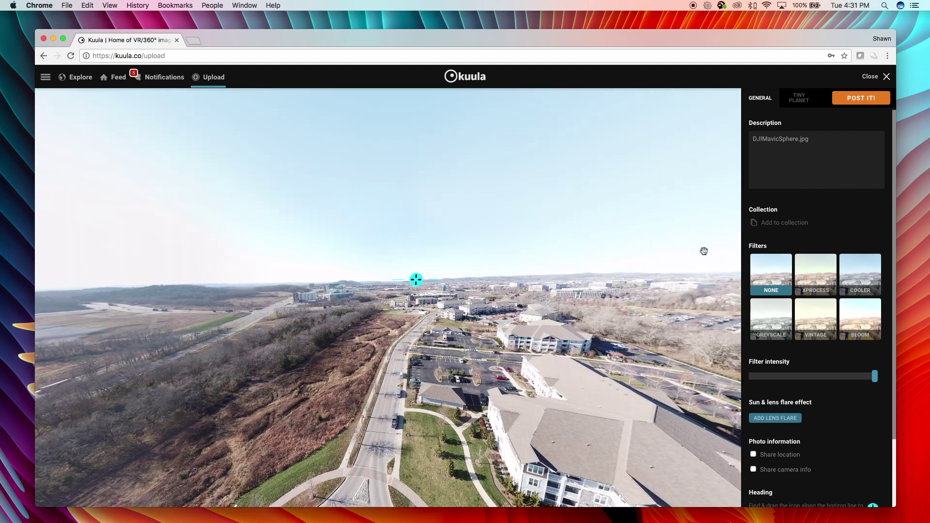